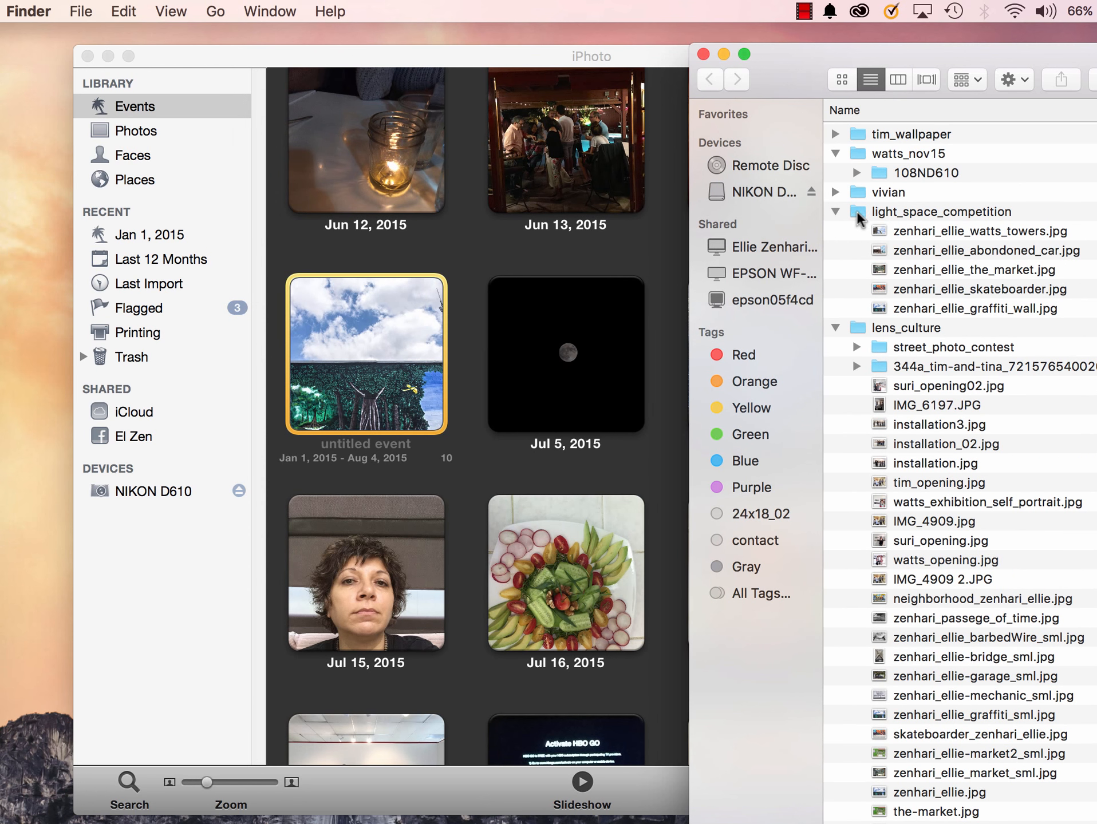
Step: Import the five photos from the light_space_competition folder into the iPhoto library and close the Finder window
double_click(858, 217)
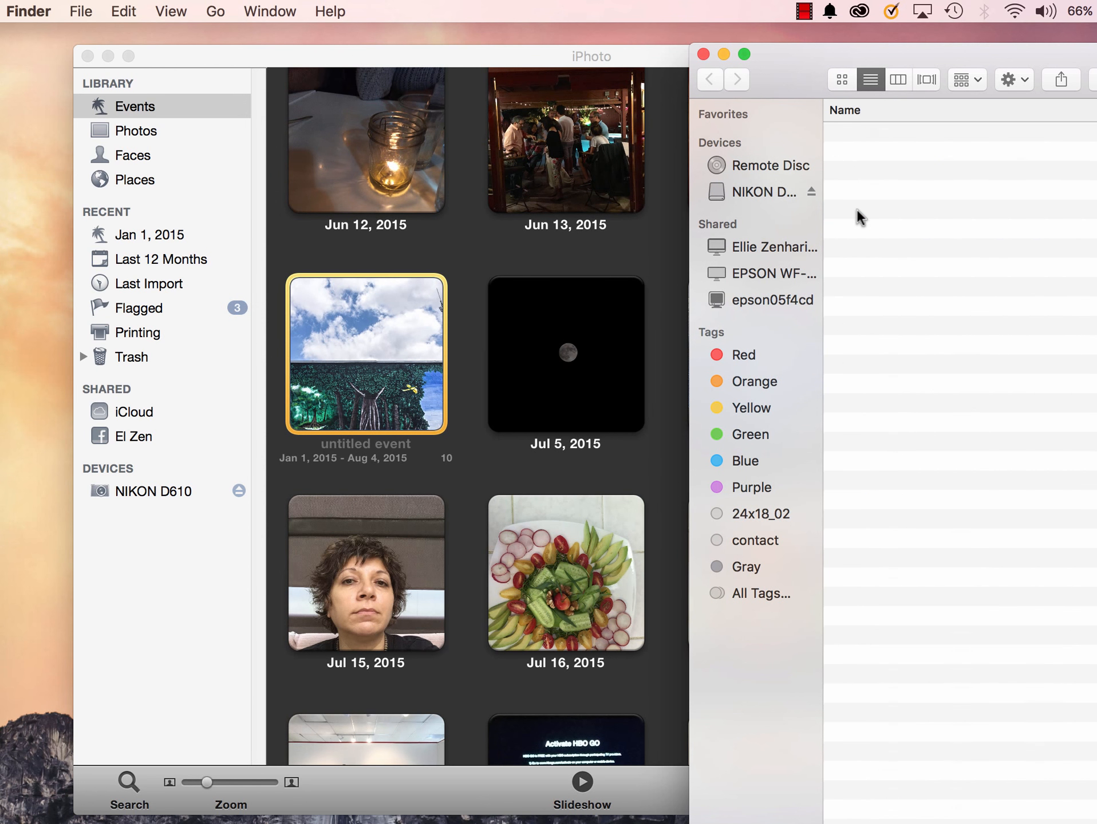
left_click_drag(927, 261, 482, 237)
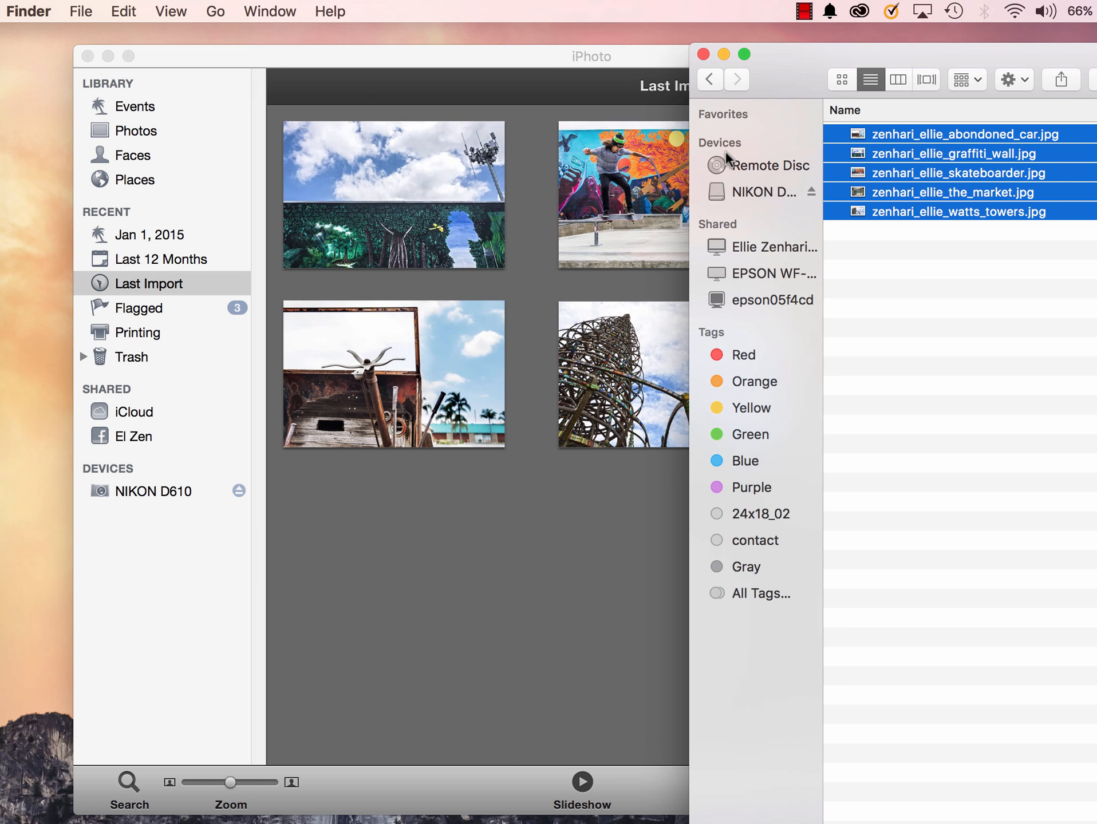
left_click(703, 53)
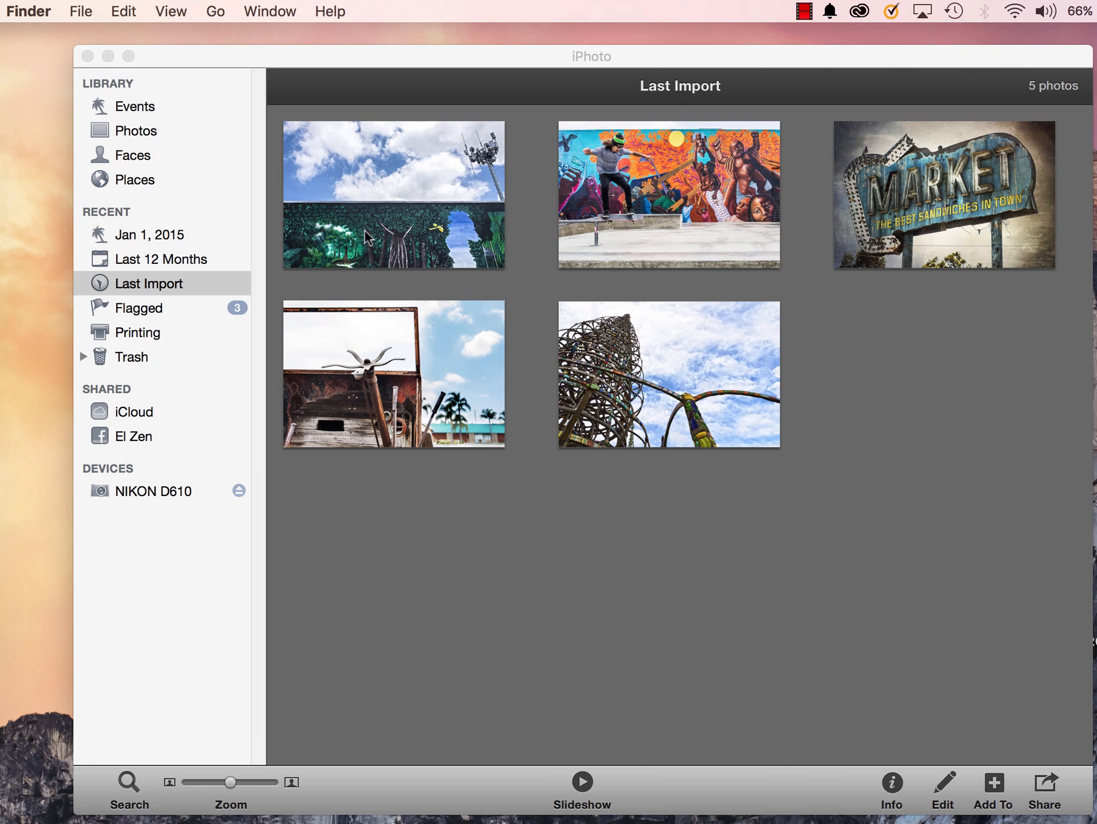
Step: Show the library's events and open the untitled event dated Jan 1, 2015 - Aug 4, 2015
left_click(141, 108)
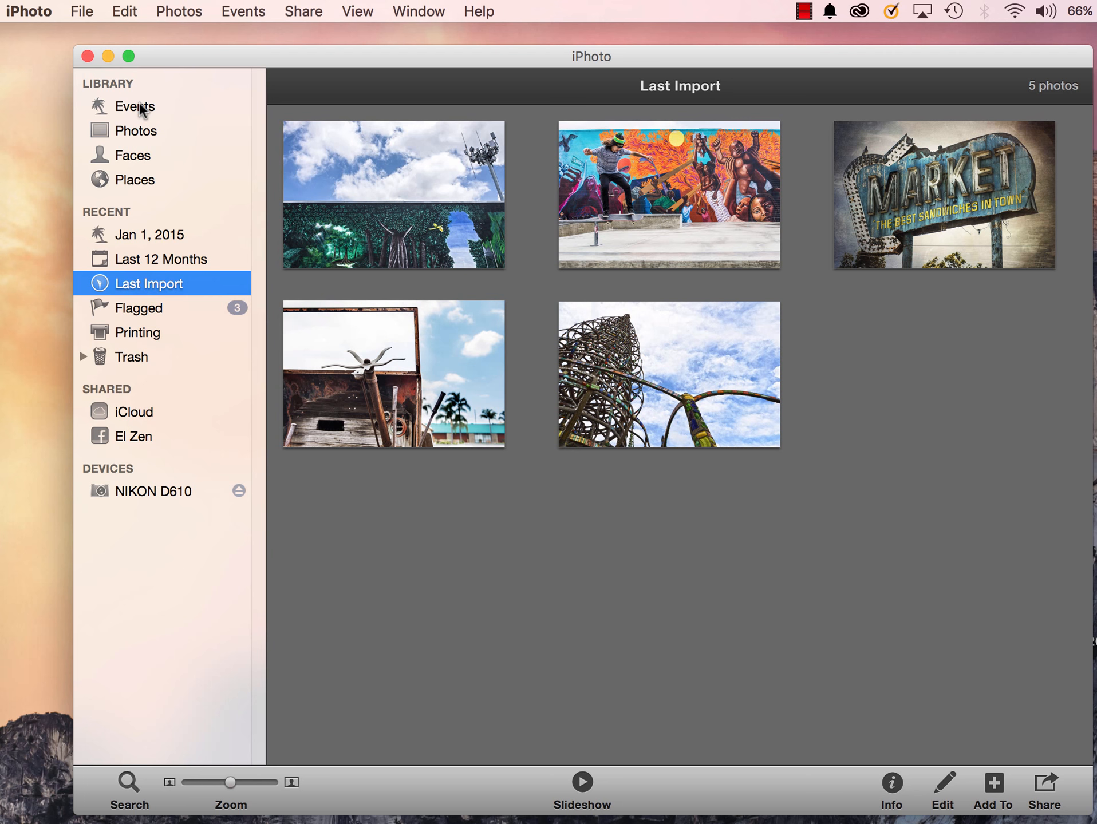
left_click(141, 108)
left_click(524, 355)
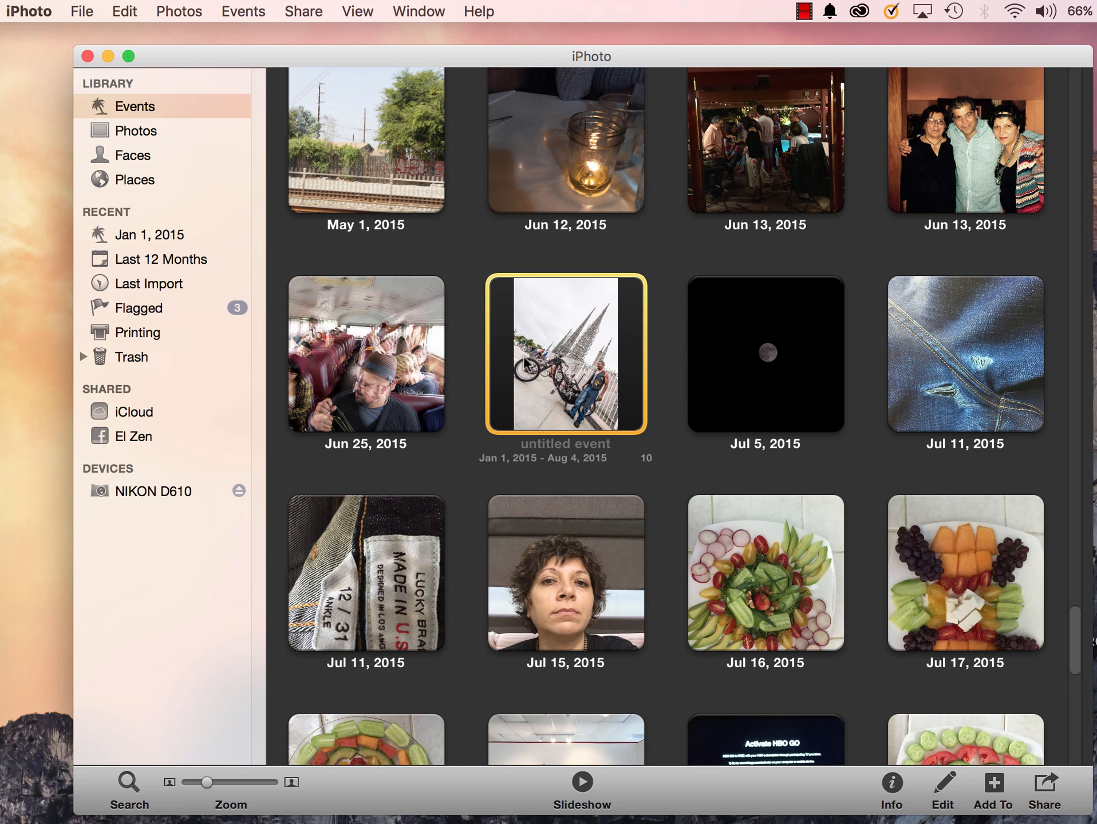
double_click(523, 356)
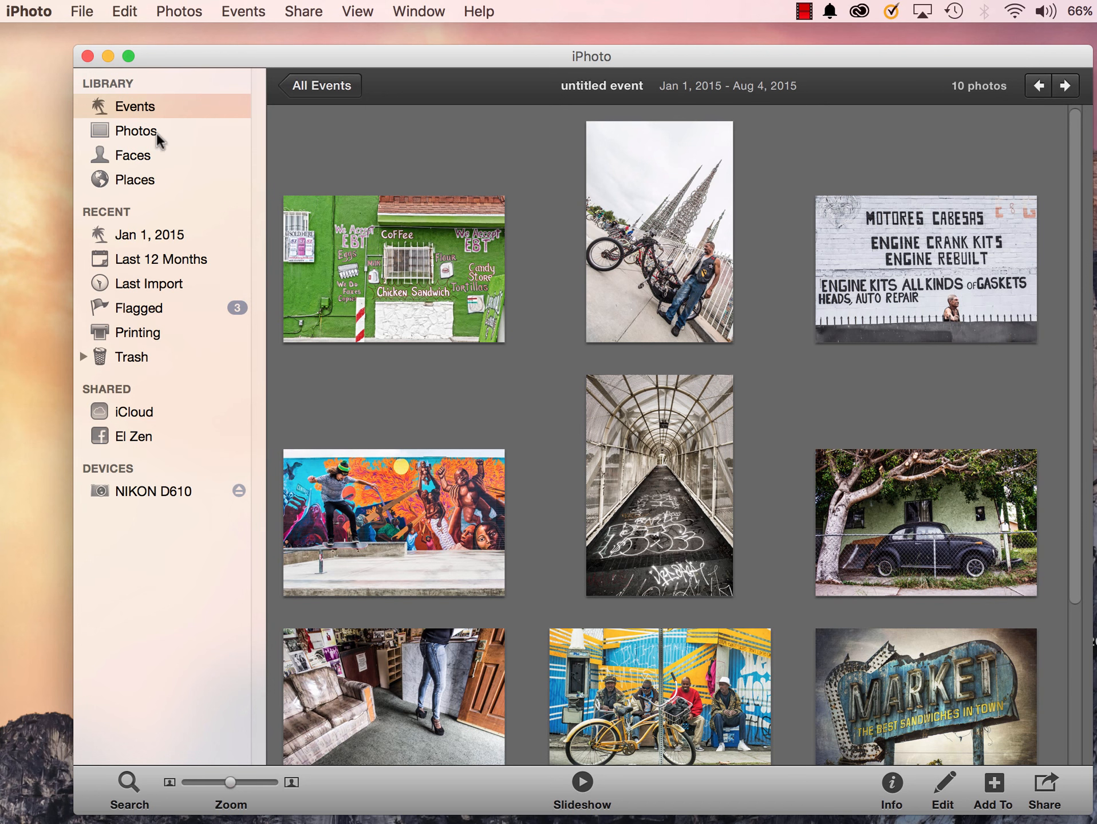
Step: Create a new slideshow from the event's first nine photos, from the green storefront through the Market sign
left_click(373, 278)
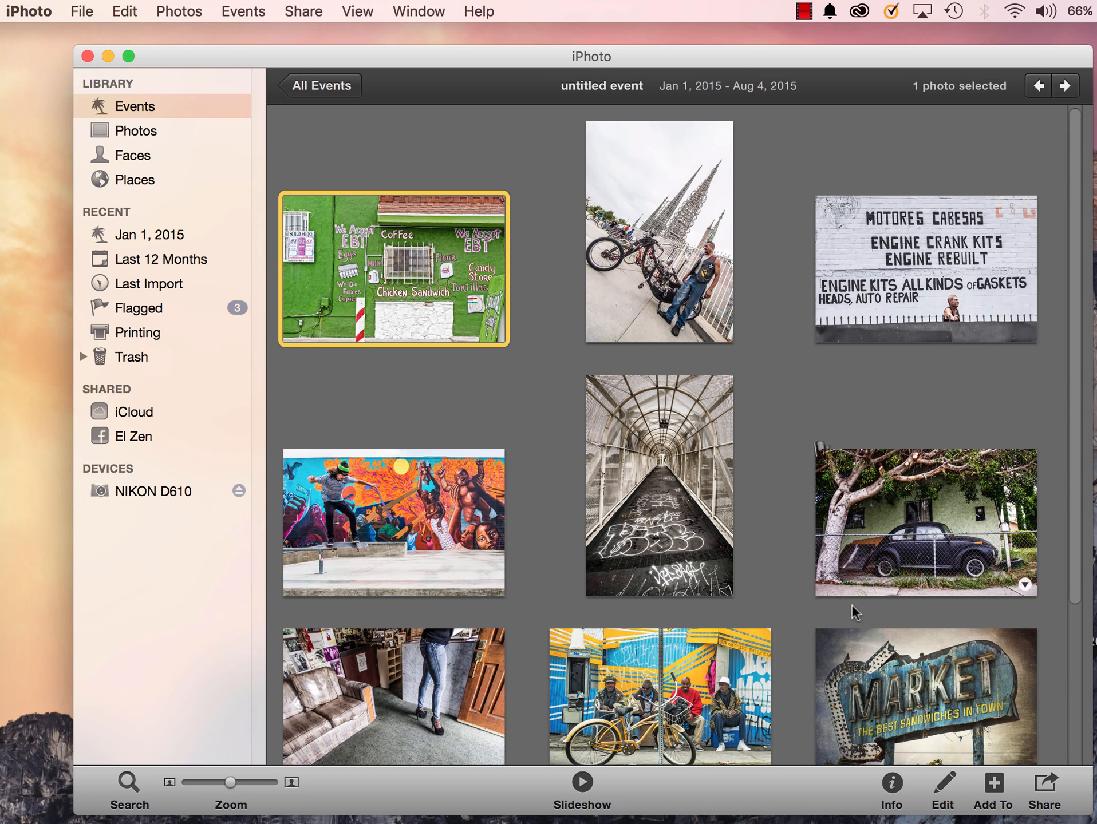
left_click(892, 718, "shift")
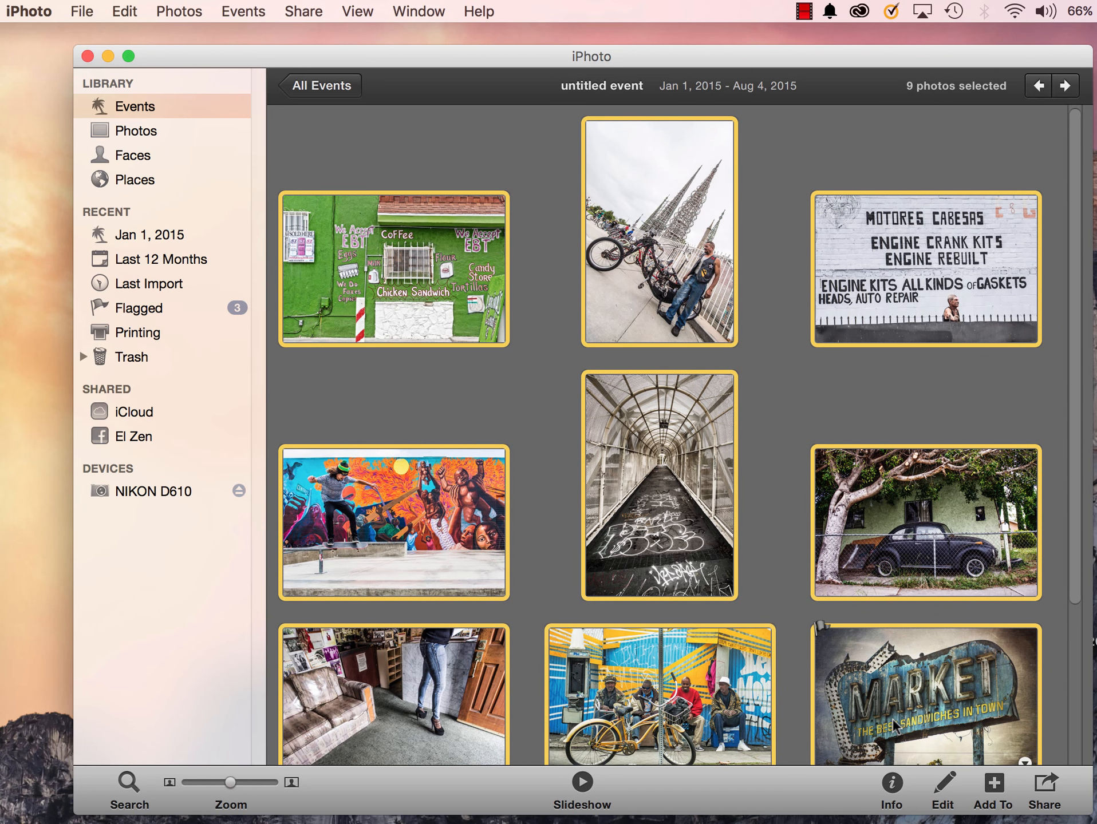
left_click(416, 188)
left_click(428, 297)
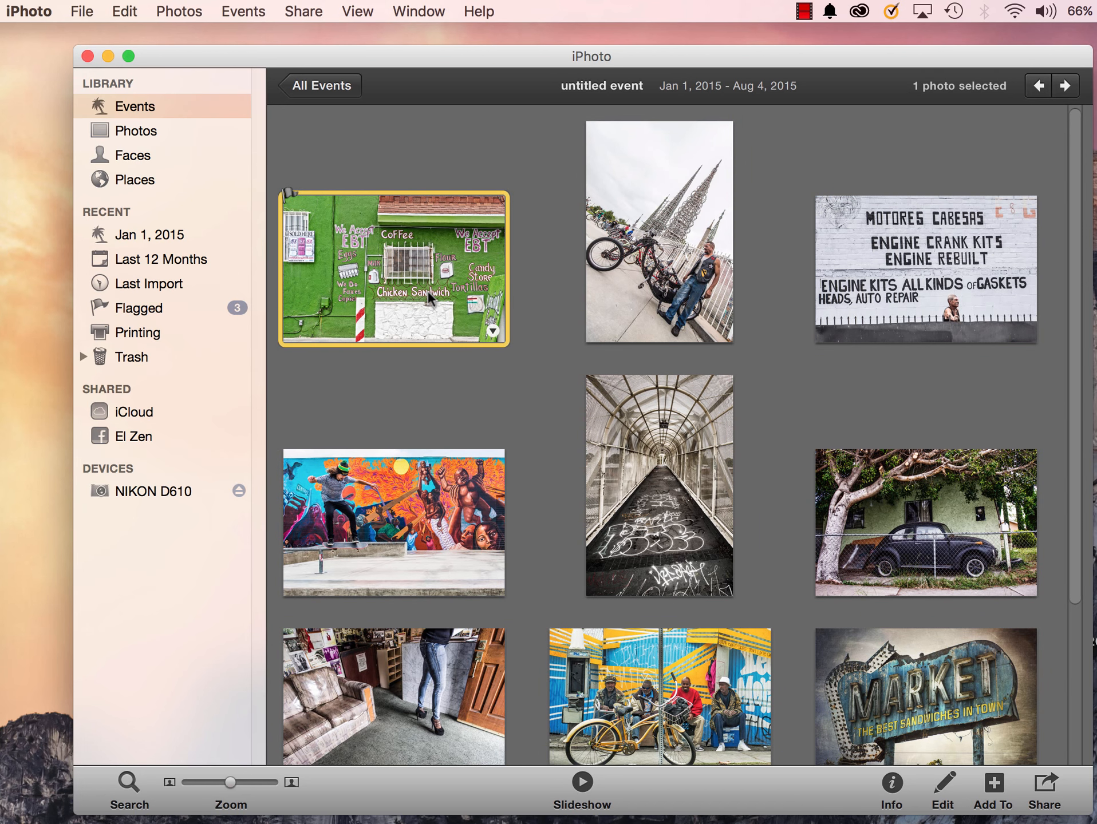
left_click(922, 658, "shift")
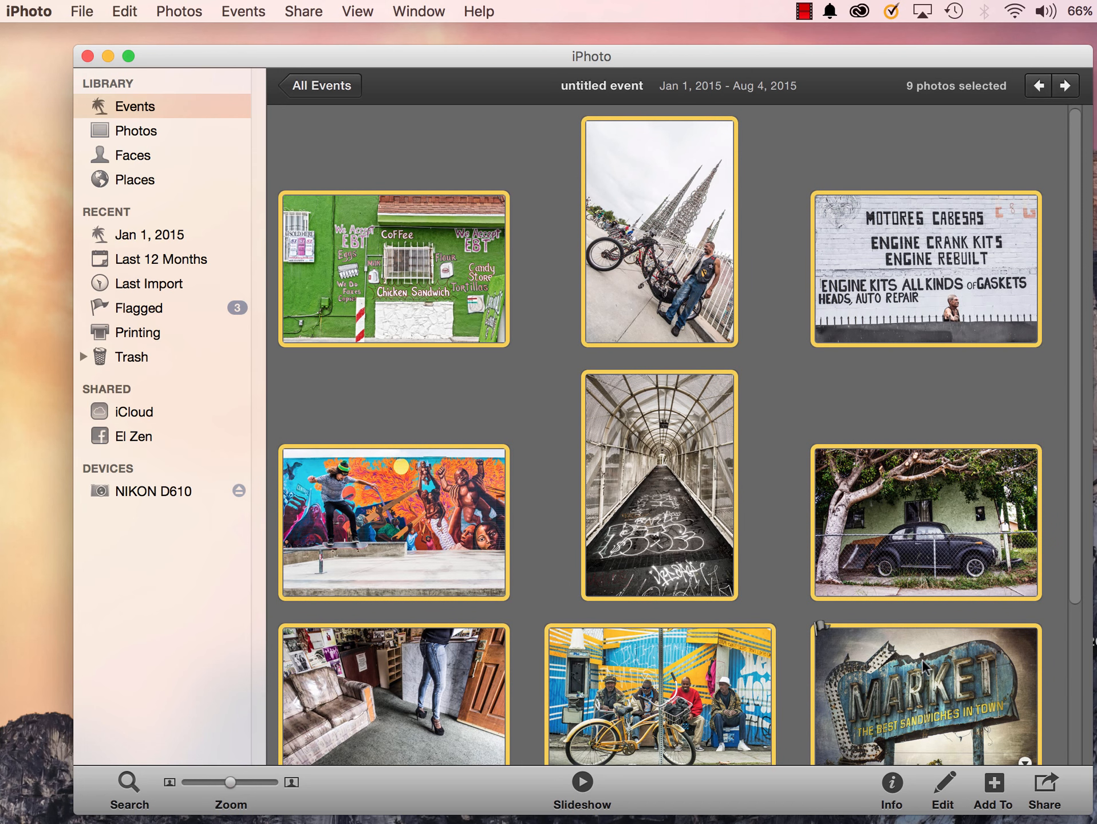
left_click(993, 781)
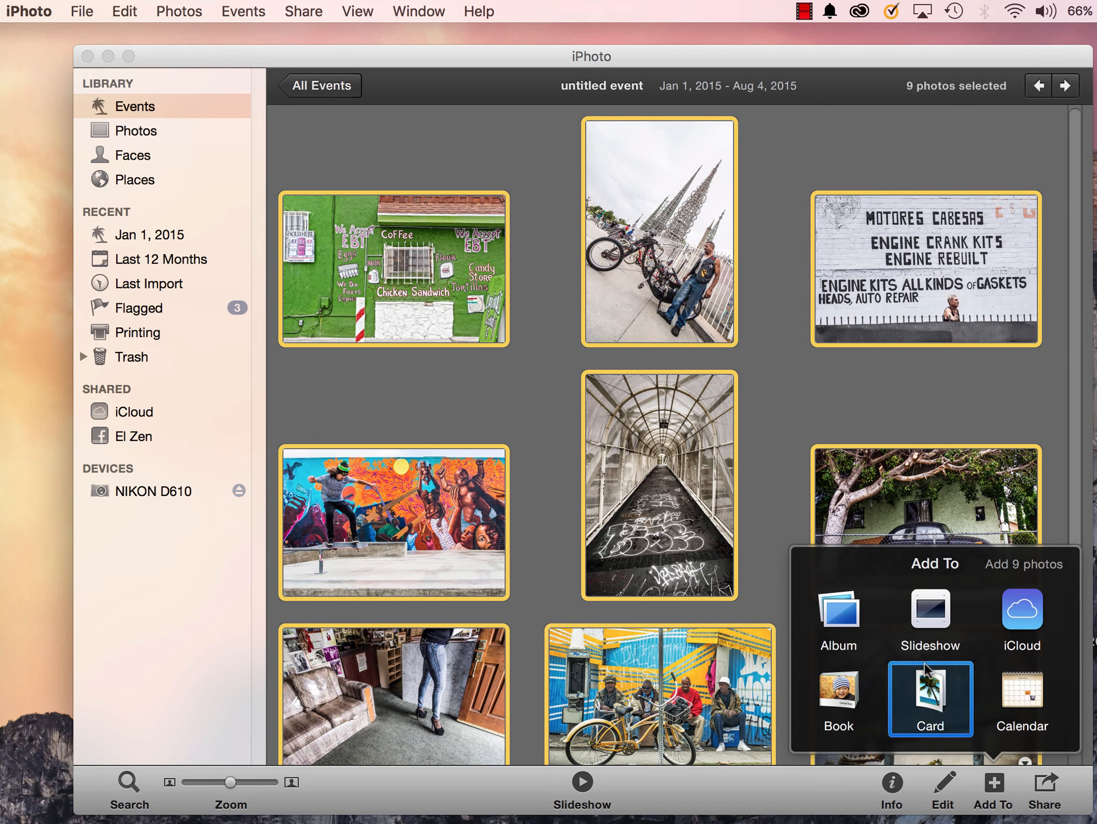
left_click(924, 618)
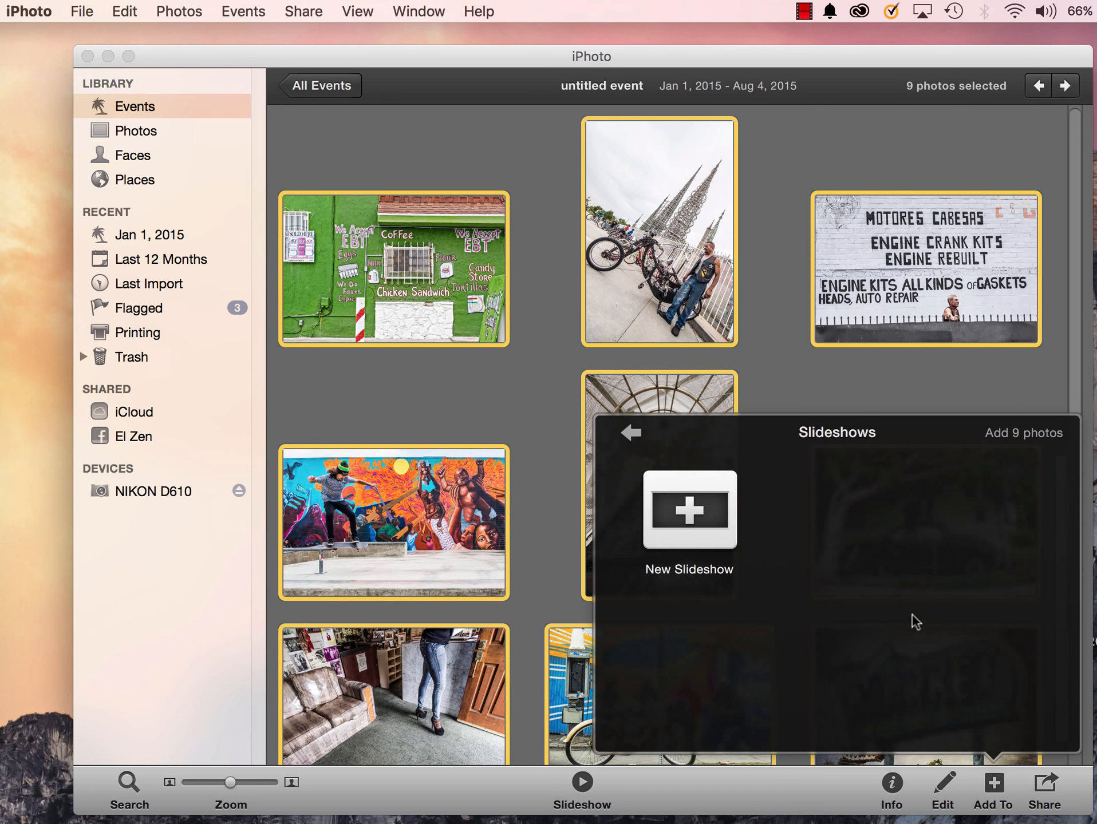
left_click(696, 529)
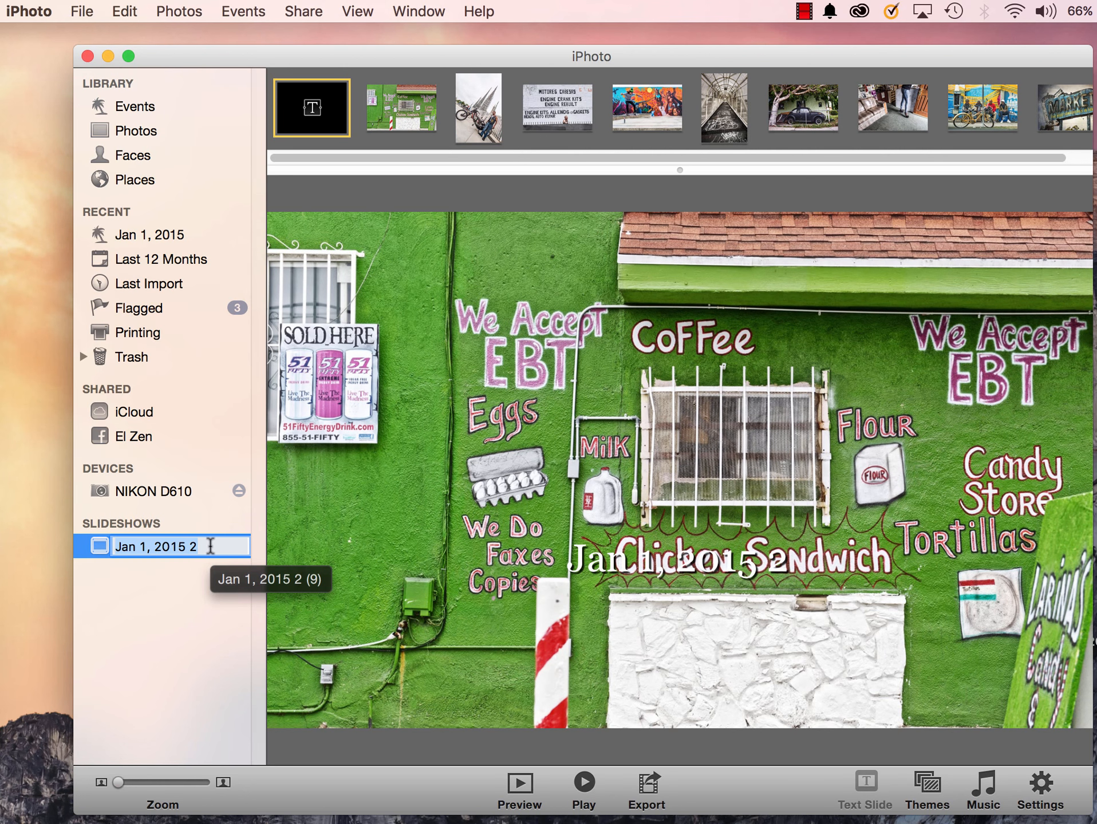
Step: Name the new slideshow with the photographer's surname followed by "_final_Project"
type("Ze")
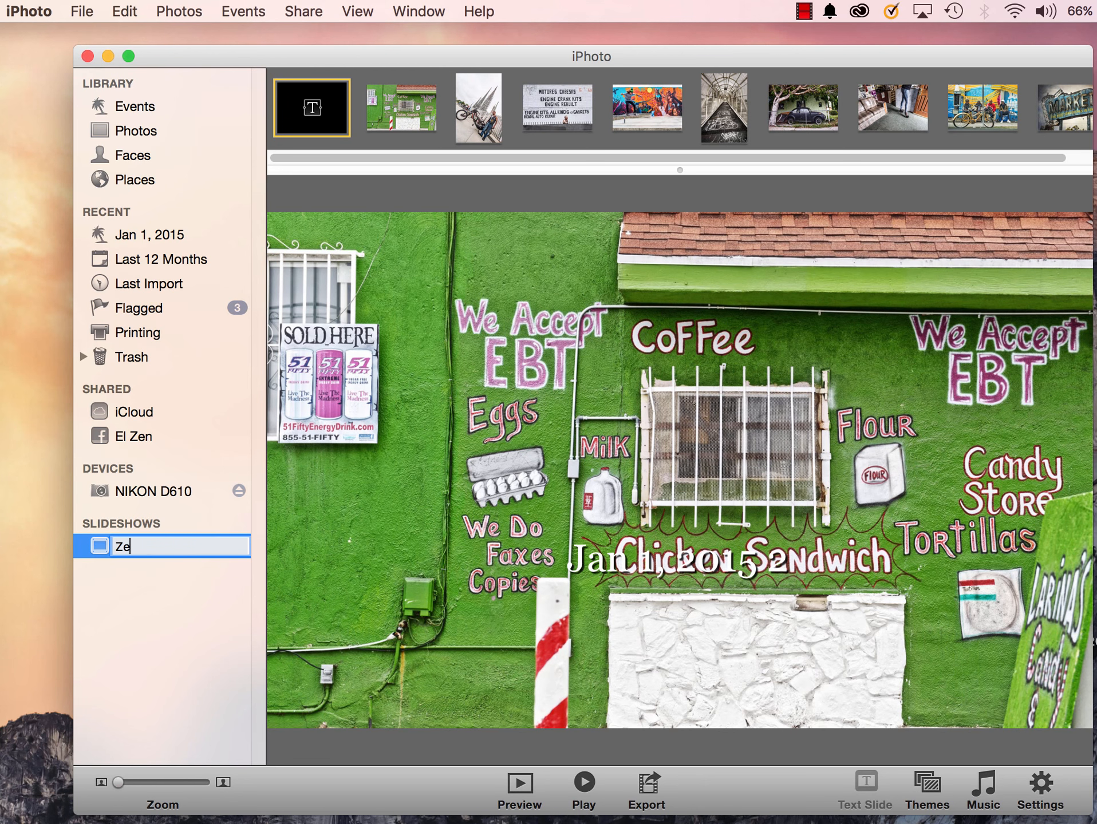
type("nhari")
type("_wat")
key("BackSpace")
key("BackSpace")
type("final_Project")
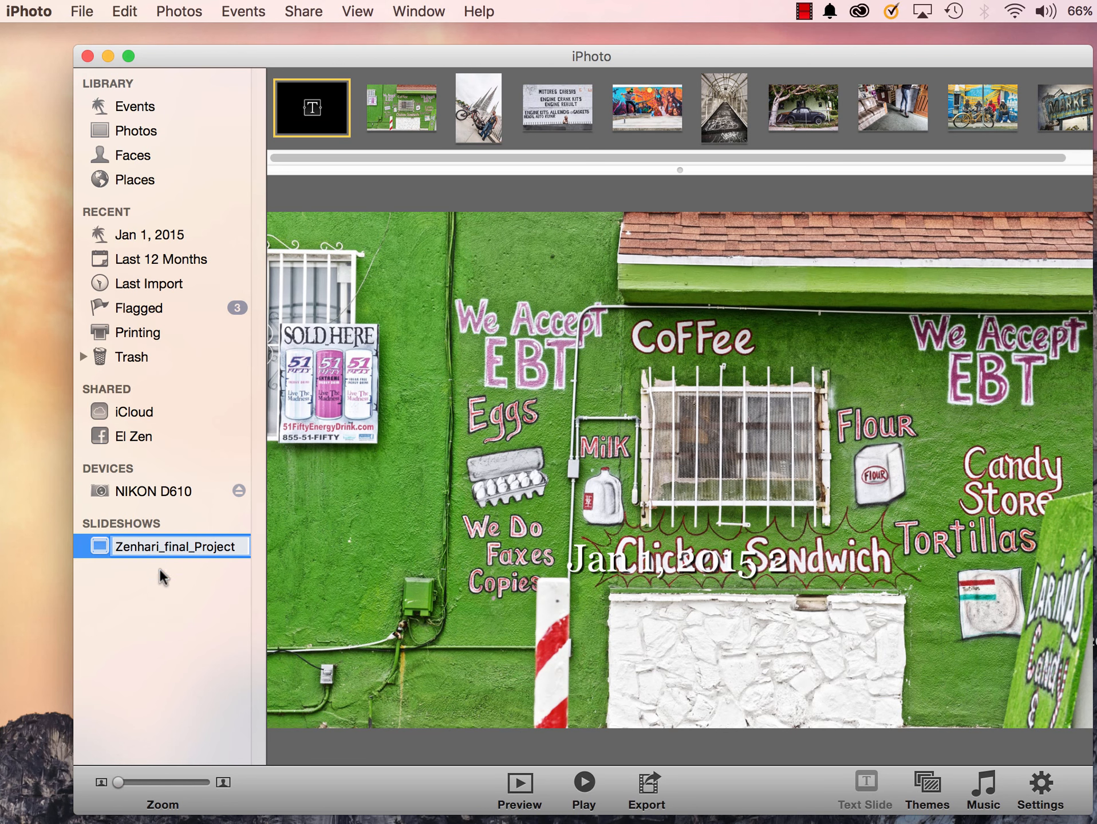
Step: Replace the part after the underscore in the slideshow name with "Watts Now"
left_click_drag(168, 550, 302, 554)
key("BackSpace")
type("Watts Now")
key("Return")
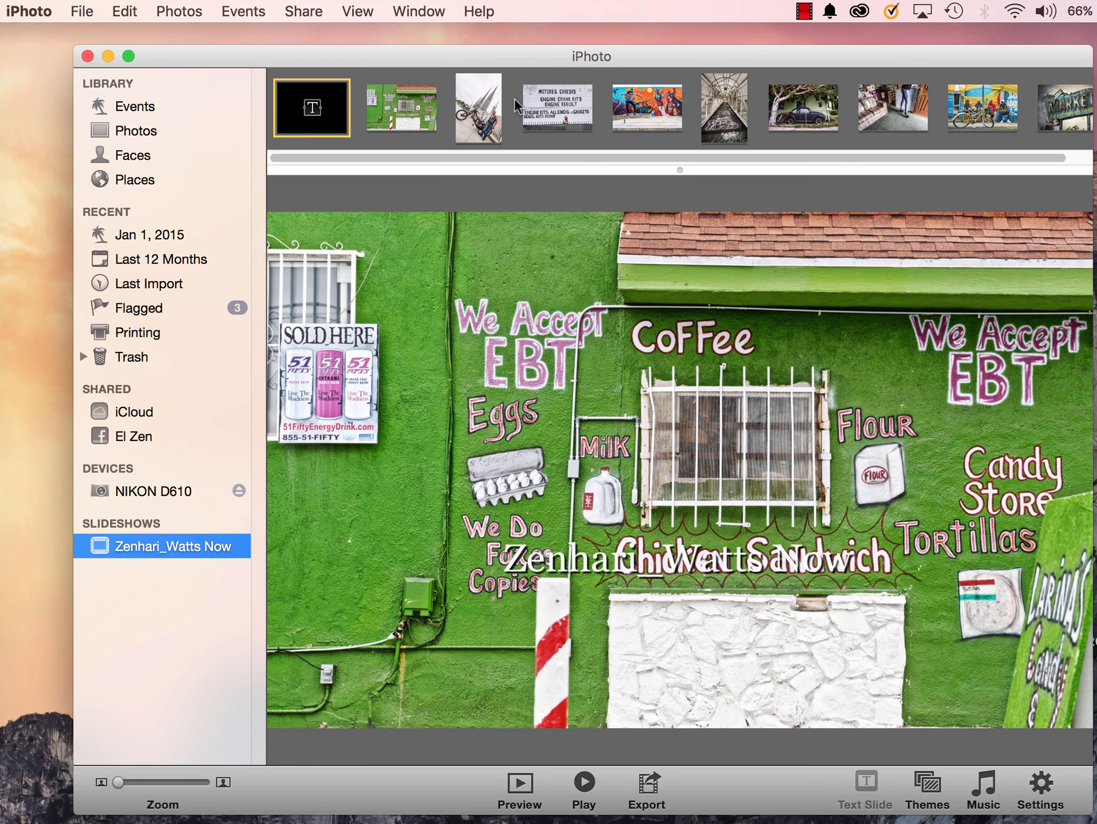
Step: Apply the Classic theme to the slideshow
left_click(662, 563)
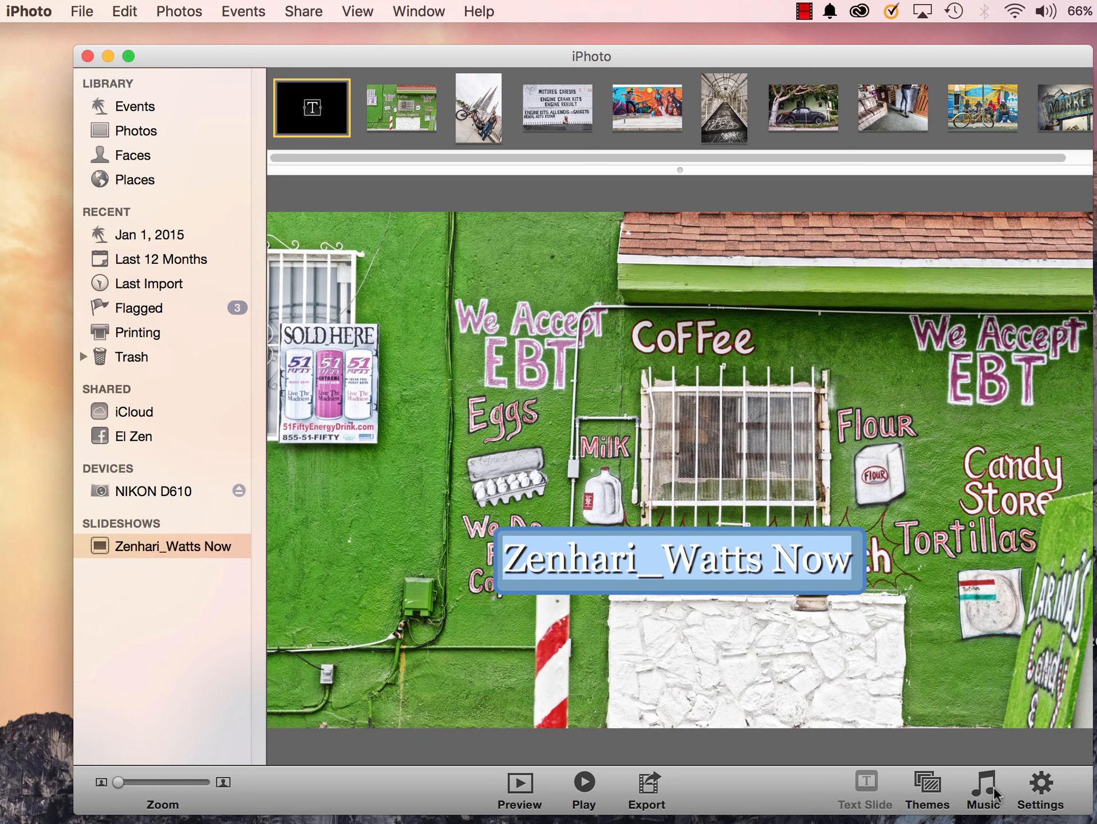
left_click(926, 790)
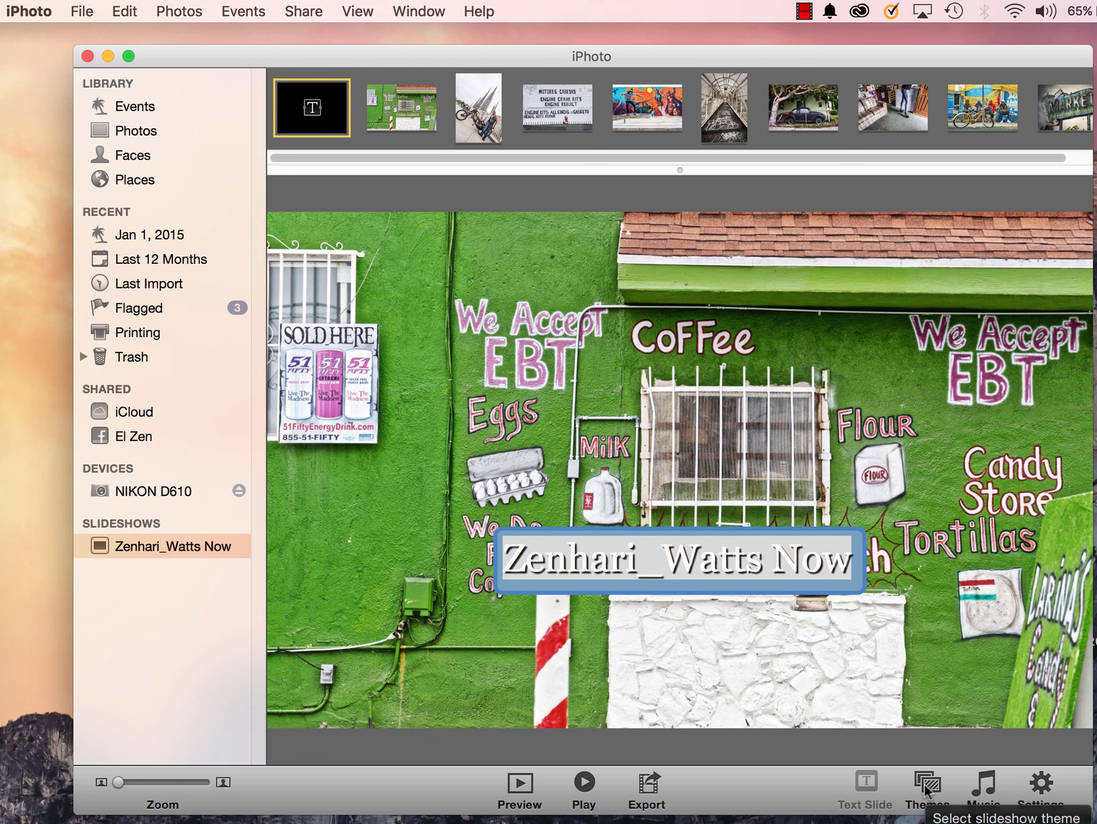
left_click(925, 790)
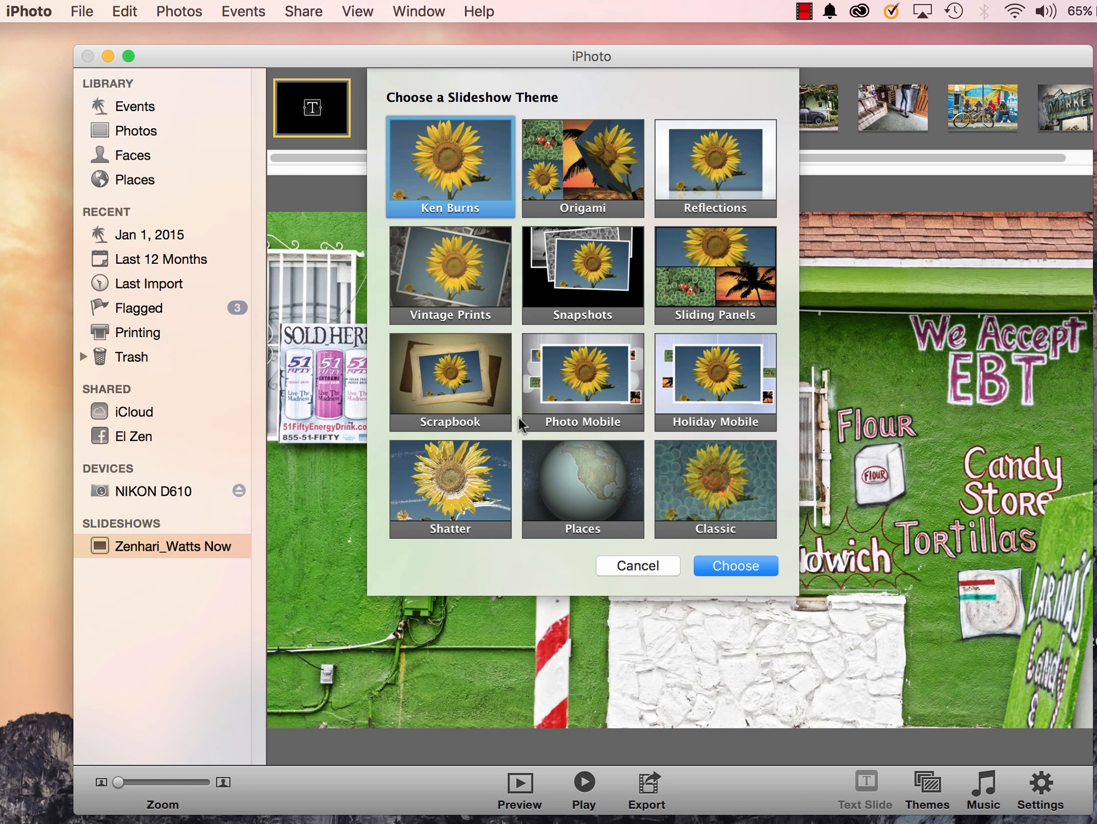
left_click(451, 275)
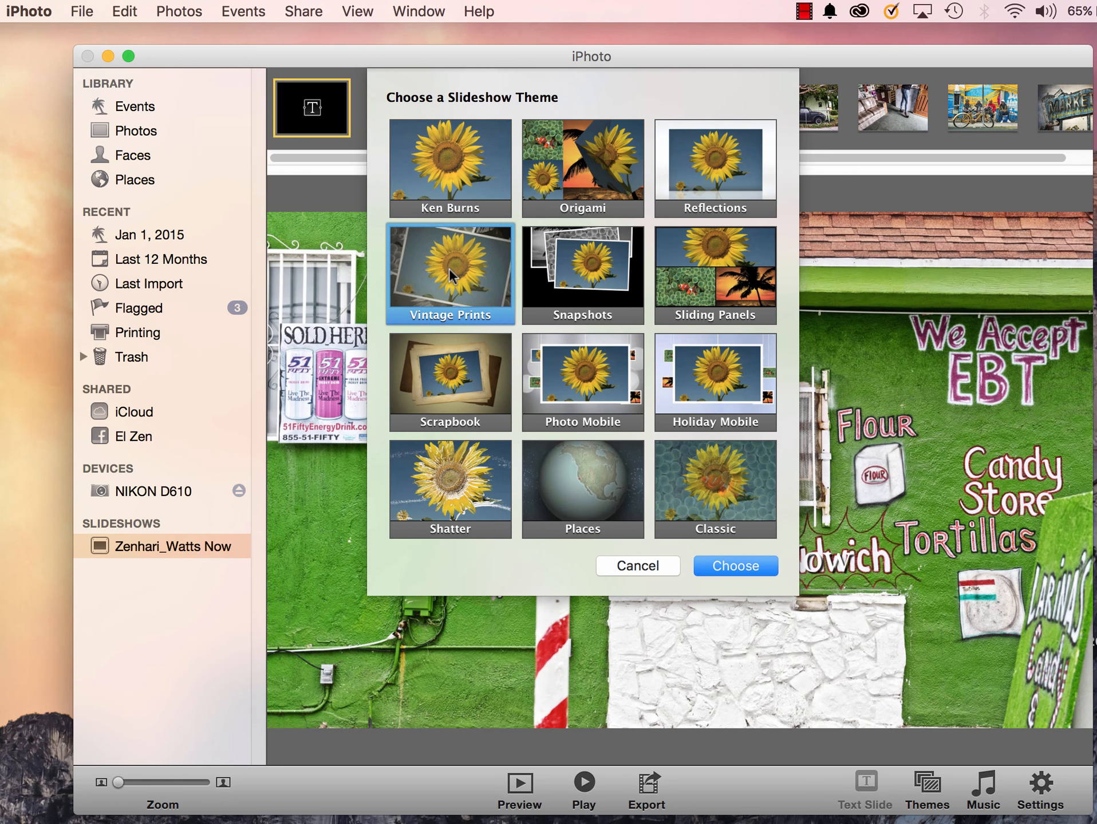
left_click(738, 568)
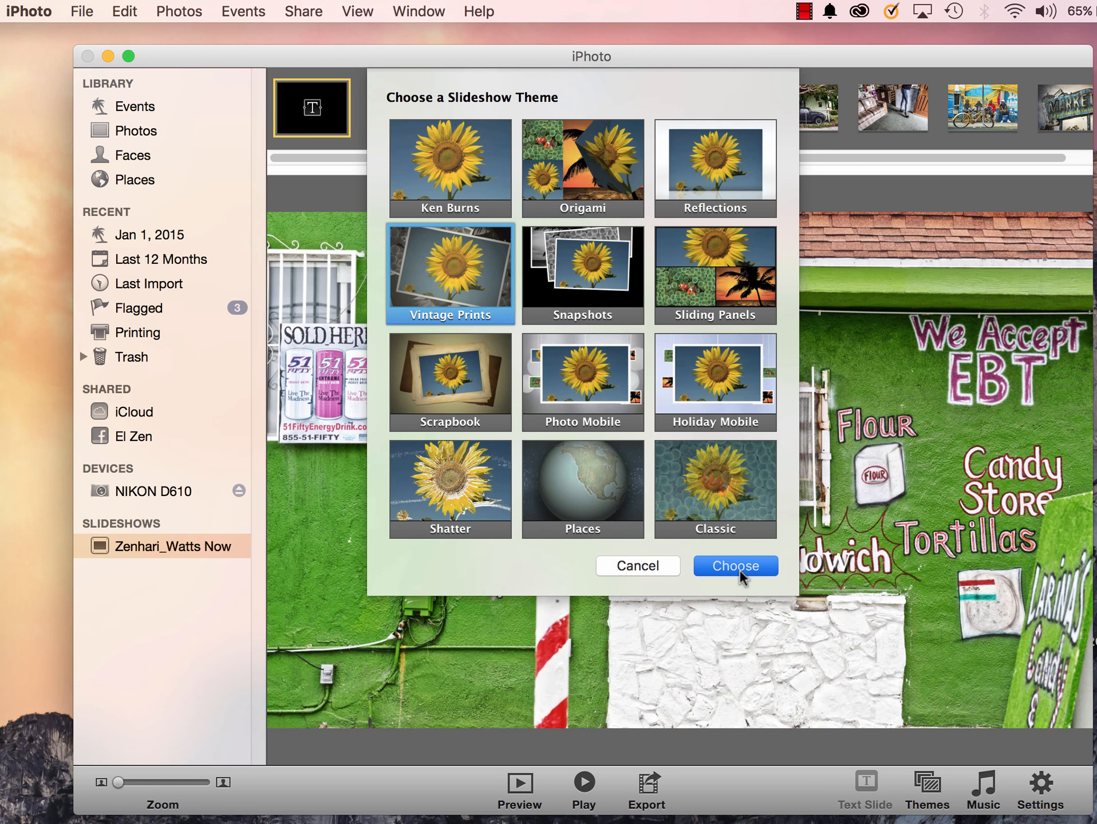
left_click(699, 518)
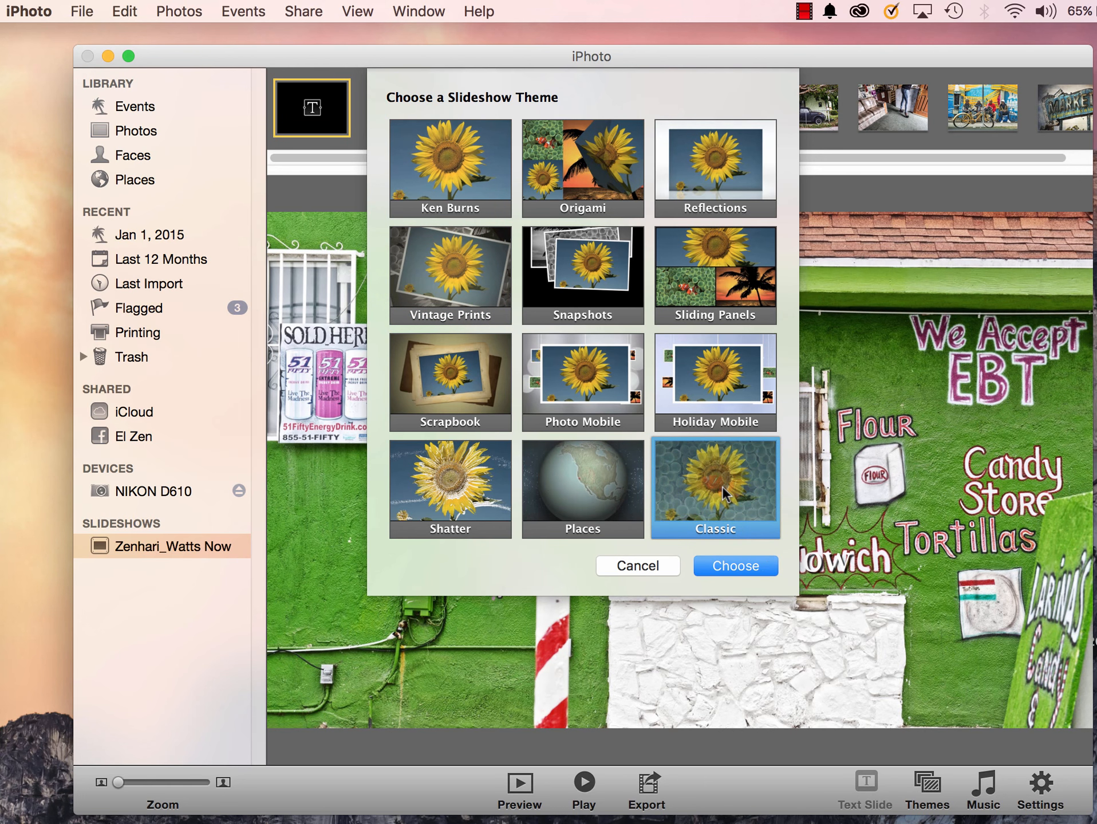
left_click(733, 567)
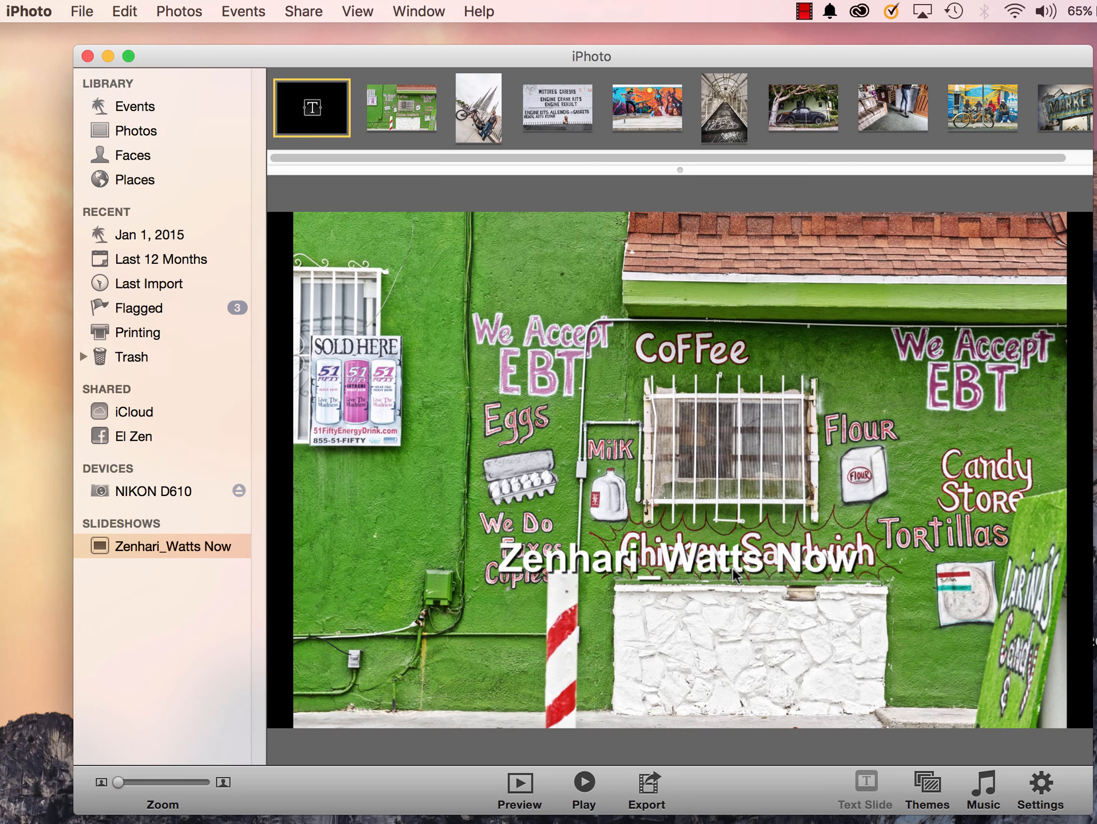
Step: Set the source in the slideshow's music settings to iTunes
left_click(982, 786)
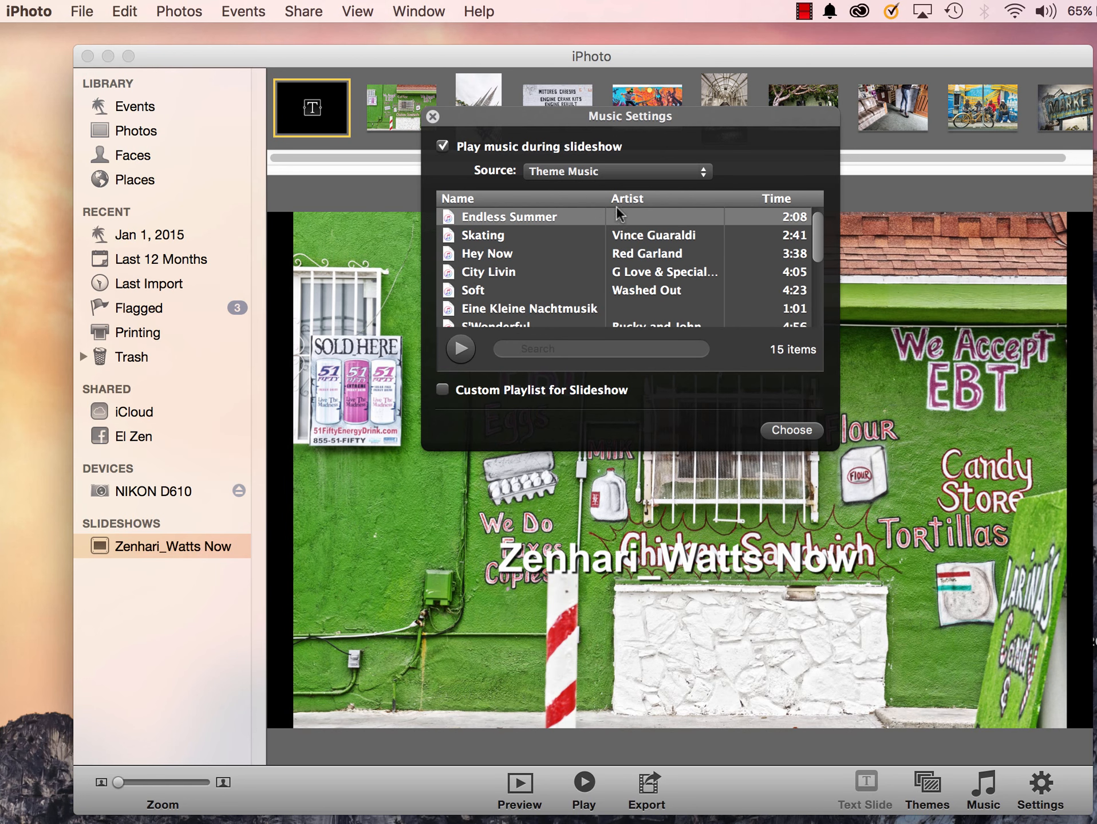
left_click(643, 175)
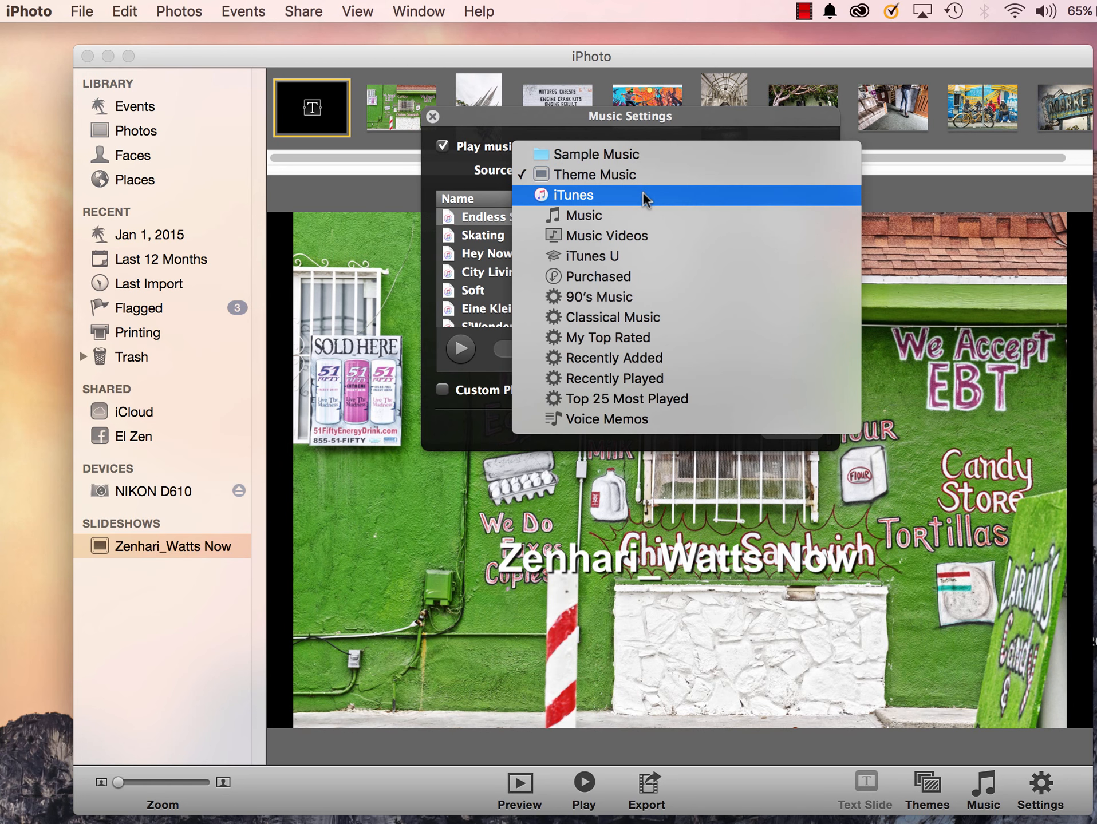
left_click(643, 193)
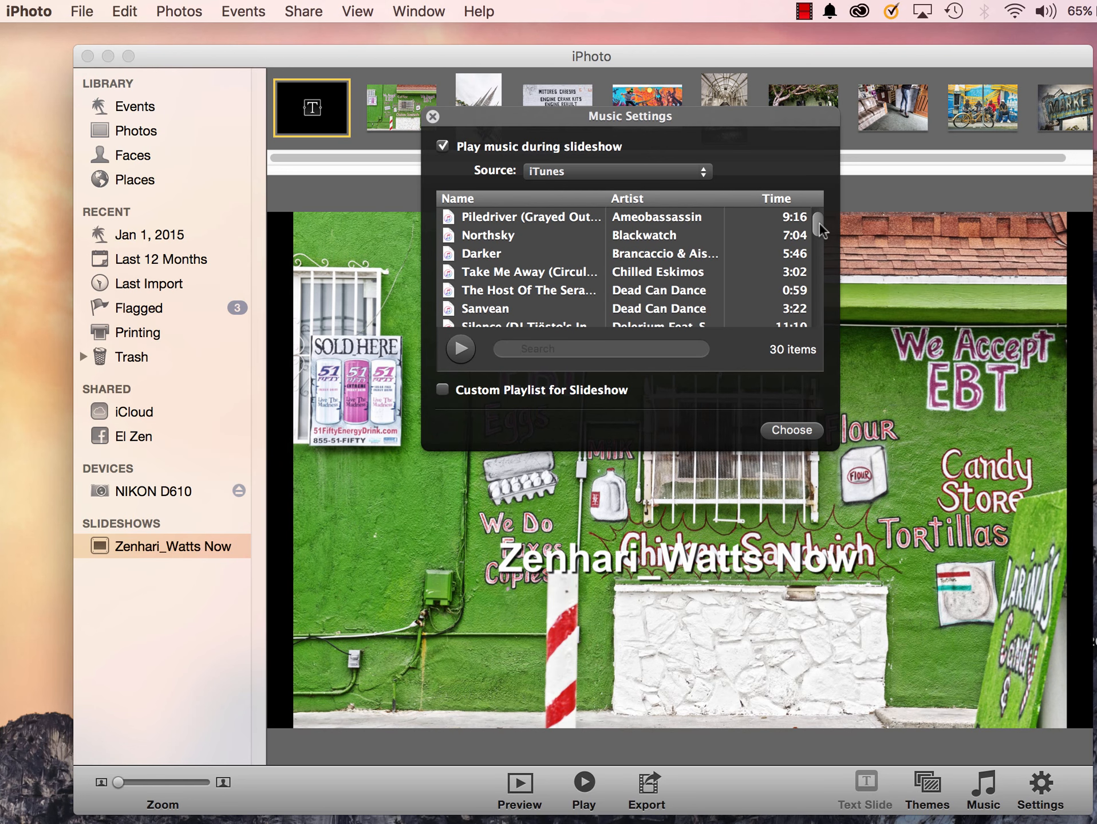
Step: Find the Led Zeppelin song in the iTunes list and listen to a short preview of it
left_click_drag(819, 225, 815, 250)
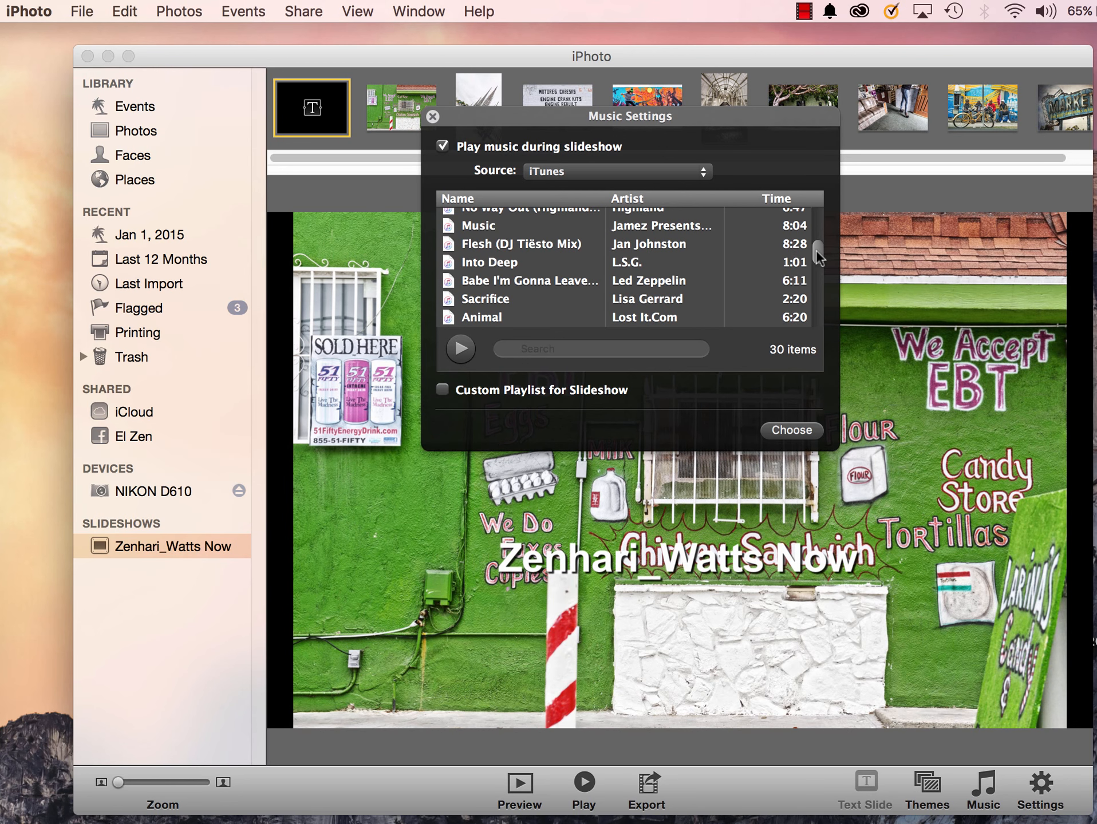
left_click(488, 287)
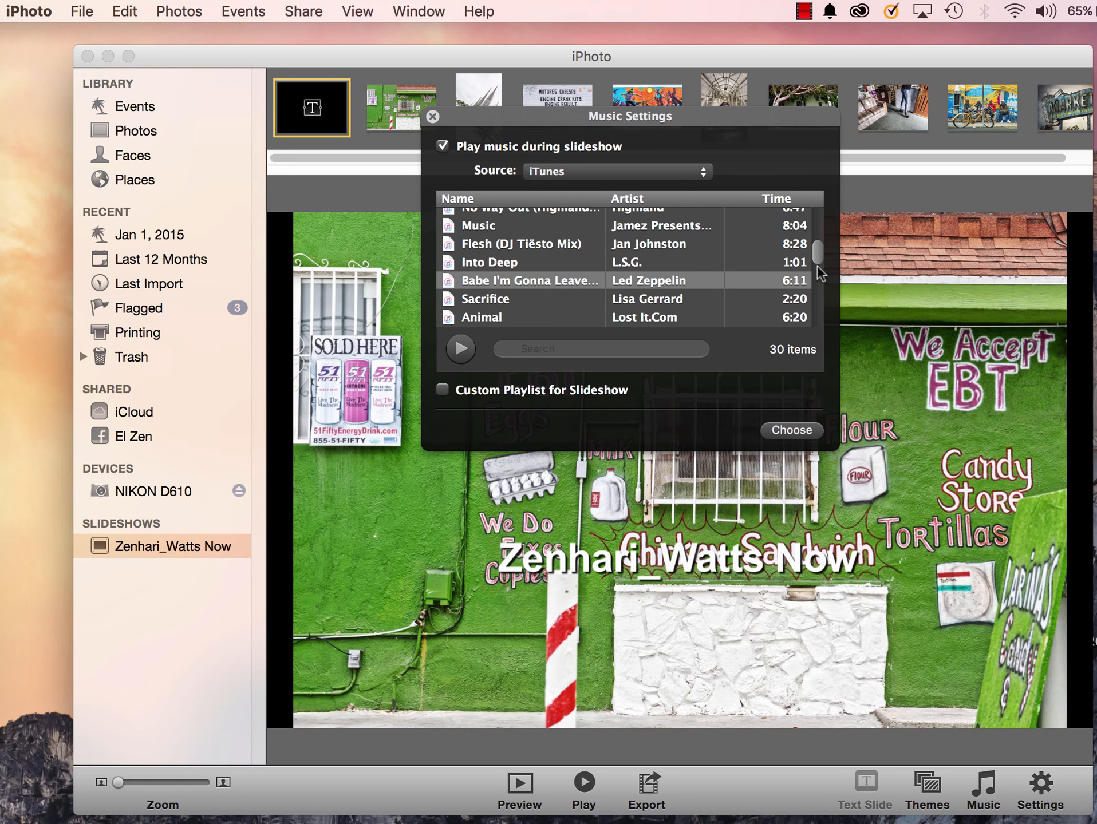
mouse_move(819, 254)
left_mouse_down()
mouse_move(817, 283)
mouse_move(831, 248)
left_mouse_up()
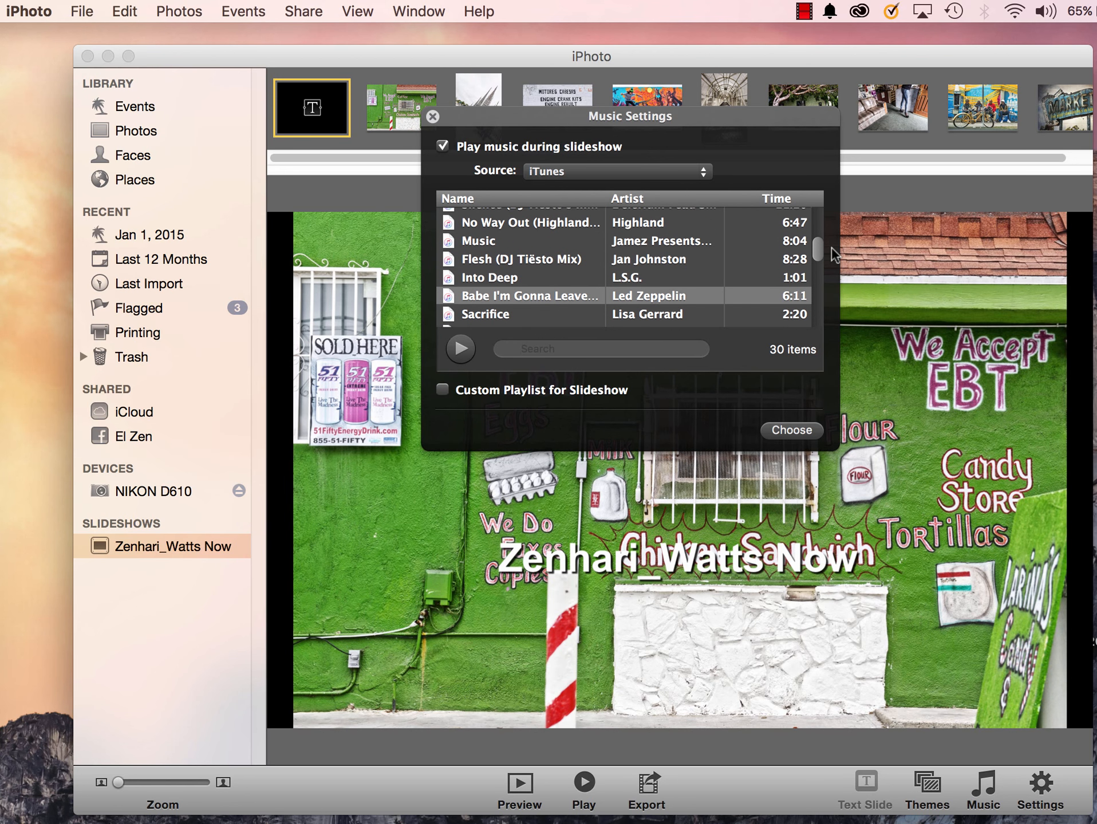
double_click(448, 295)
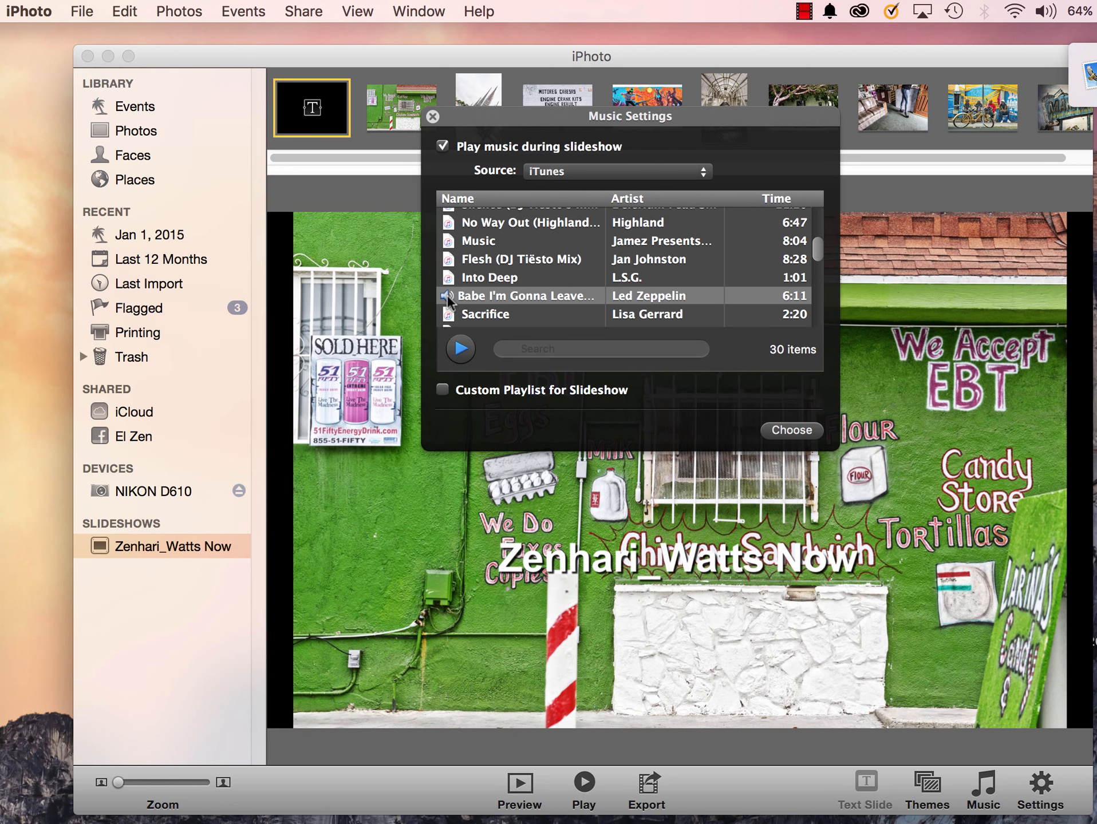
left_click(460, 348)
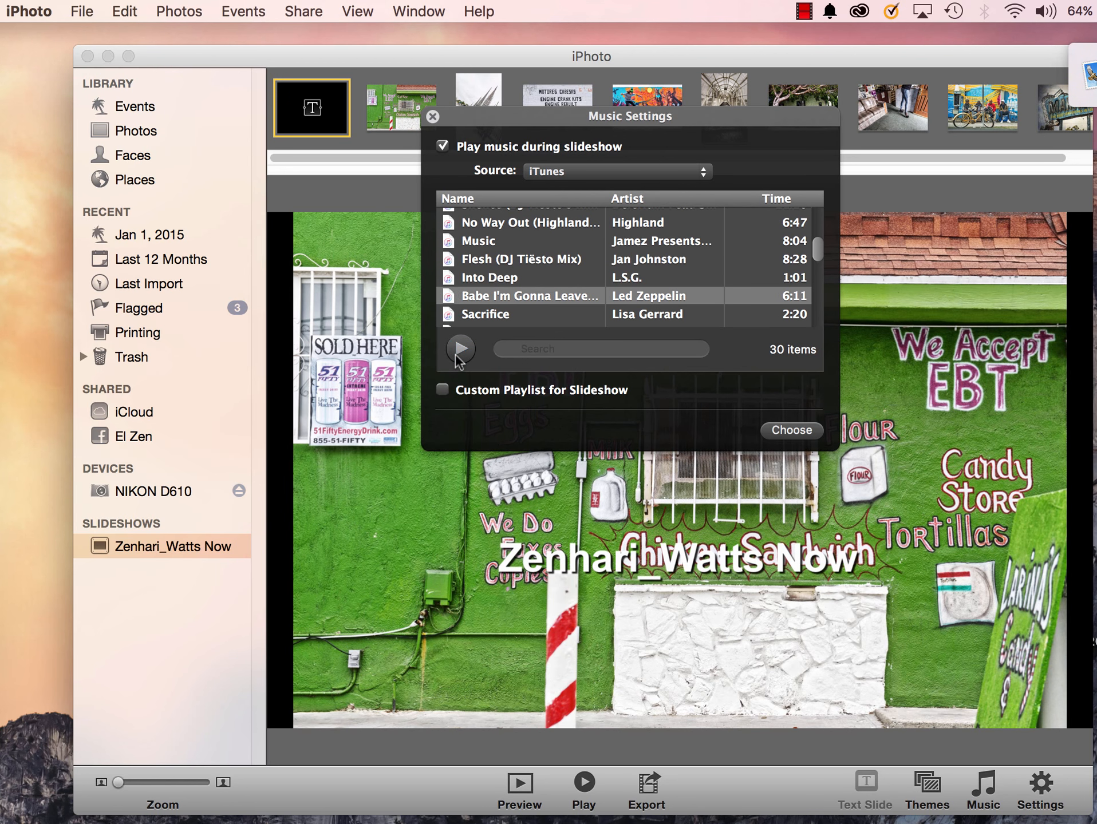
Step: Preview Sanvean by Dead Can Dance, set it as the slideshow's music, and play the slideshow
scroll(554, 295, "up", 3)
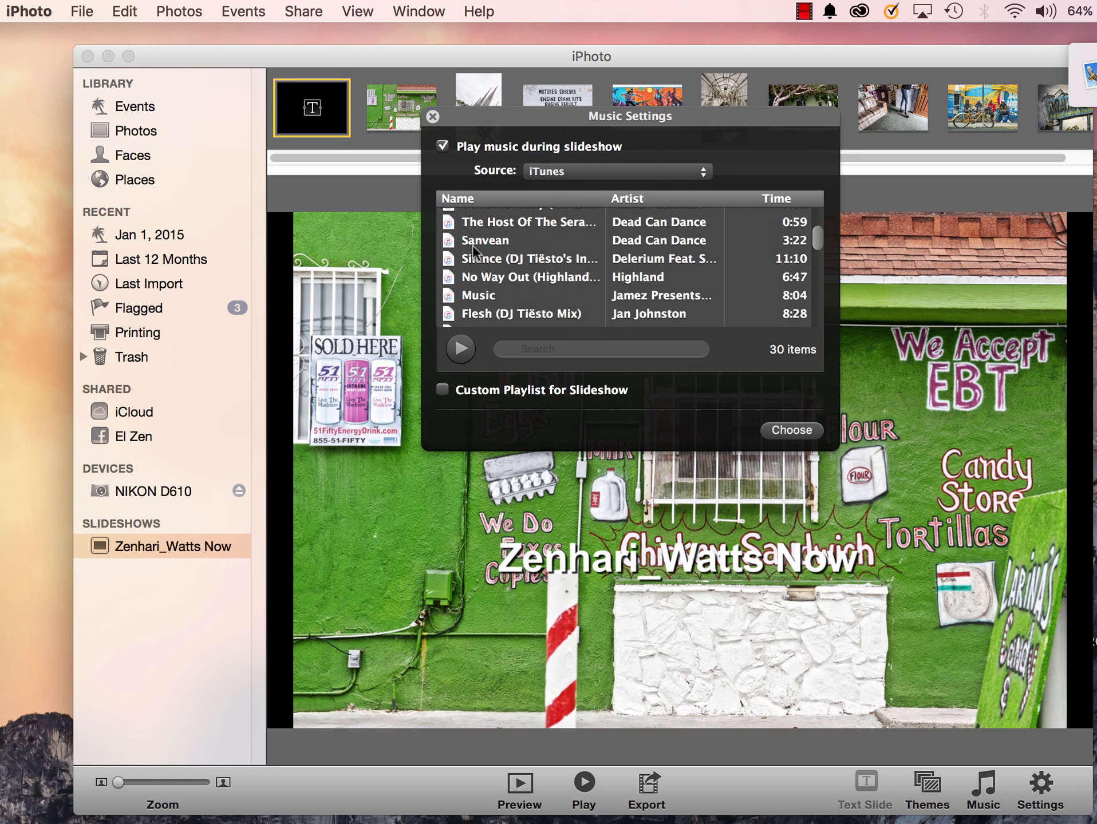
left_click(470, 244)
left_click(461, 349)
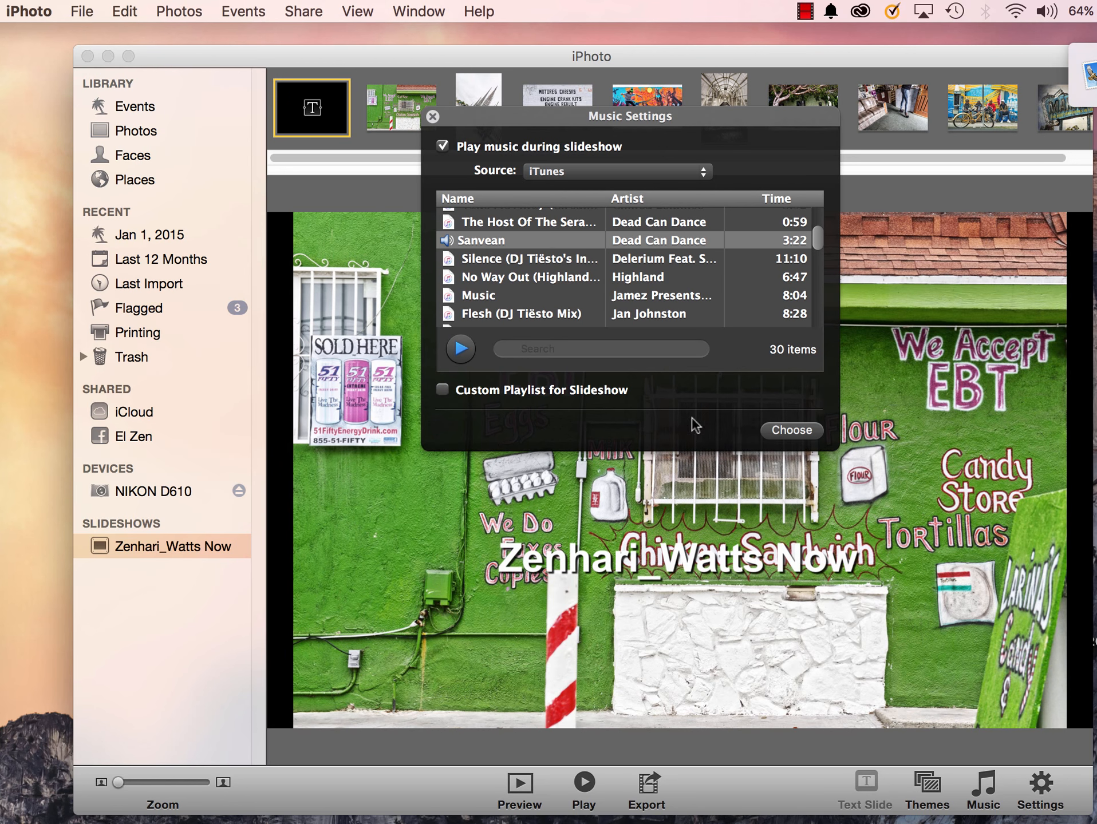
left_click(790, 430)
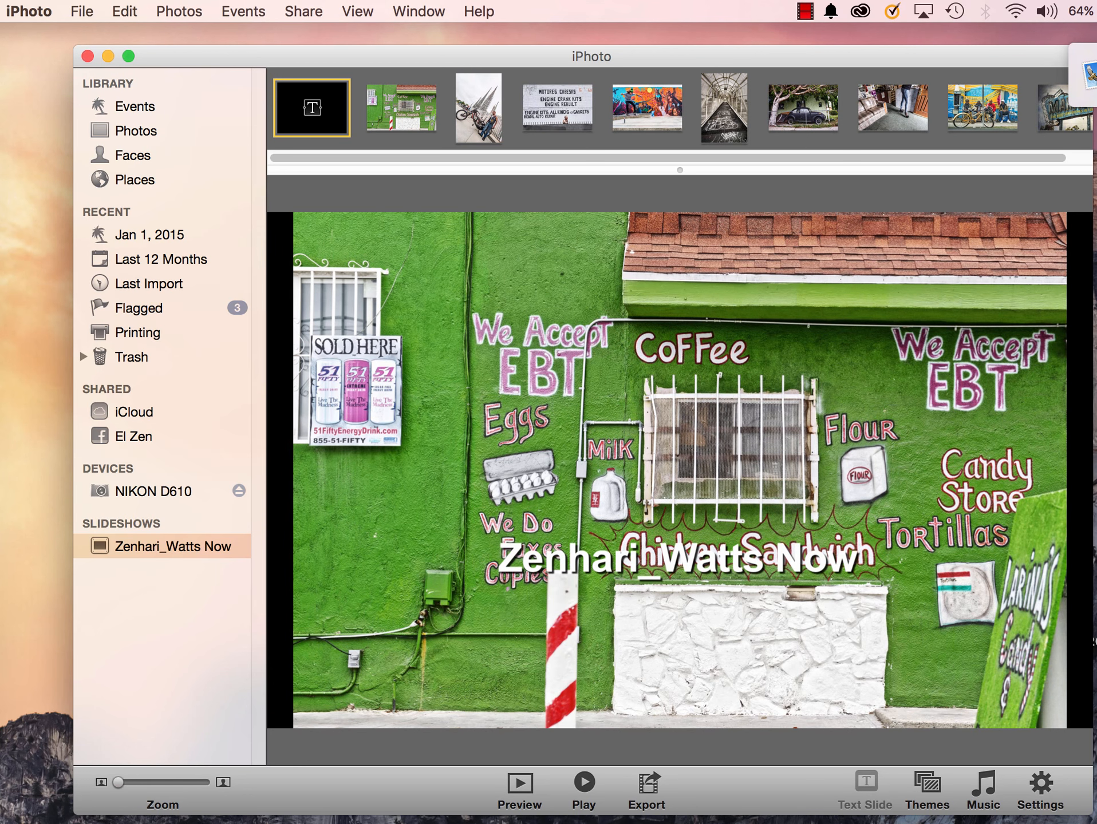
left_click(583, 787)
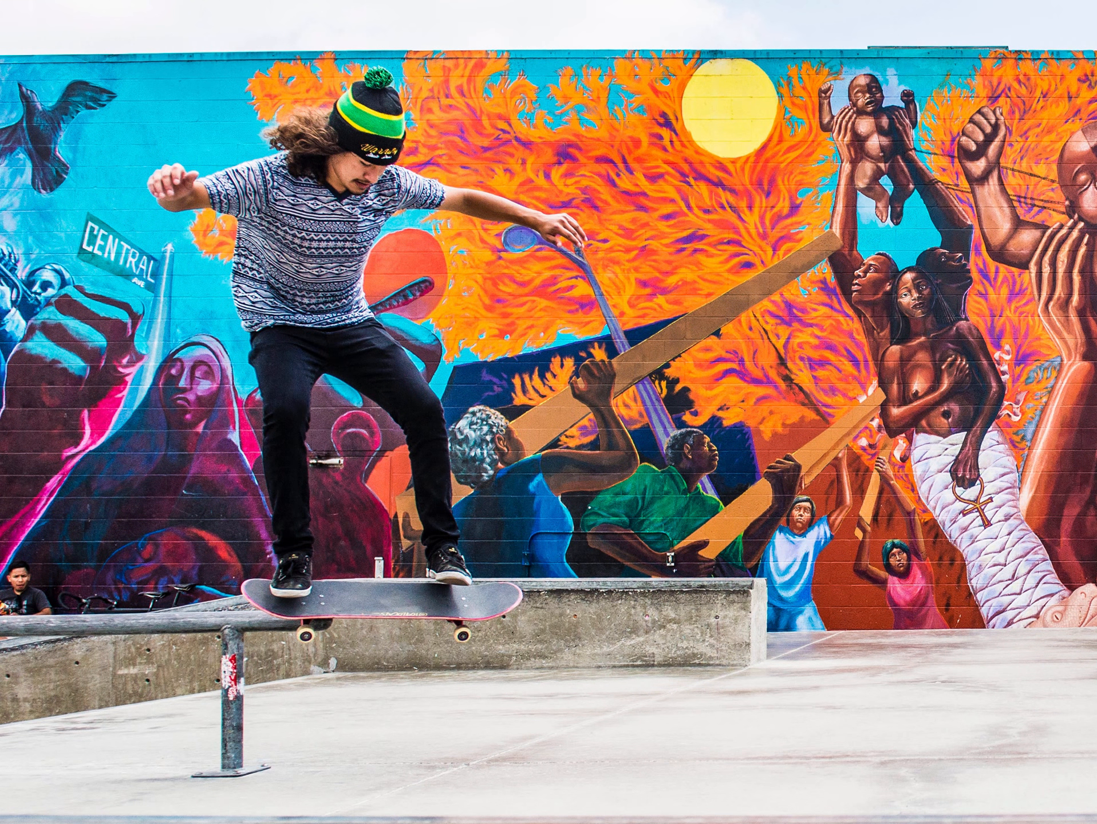
Step: Stop the slideshow playback, switch its theme to Snapshots and preview it
key("Escape")
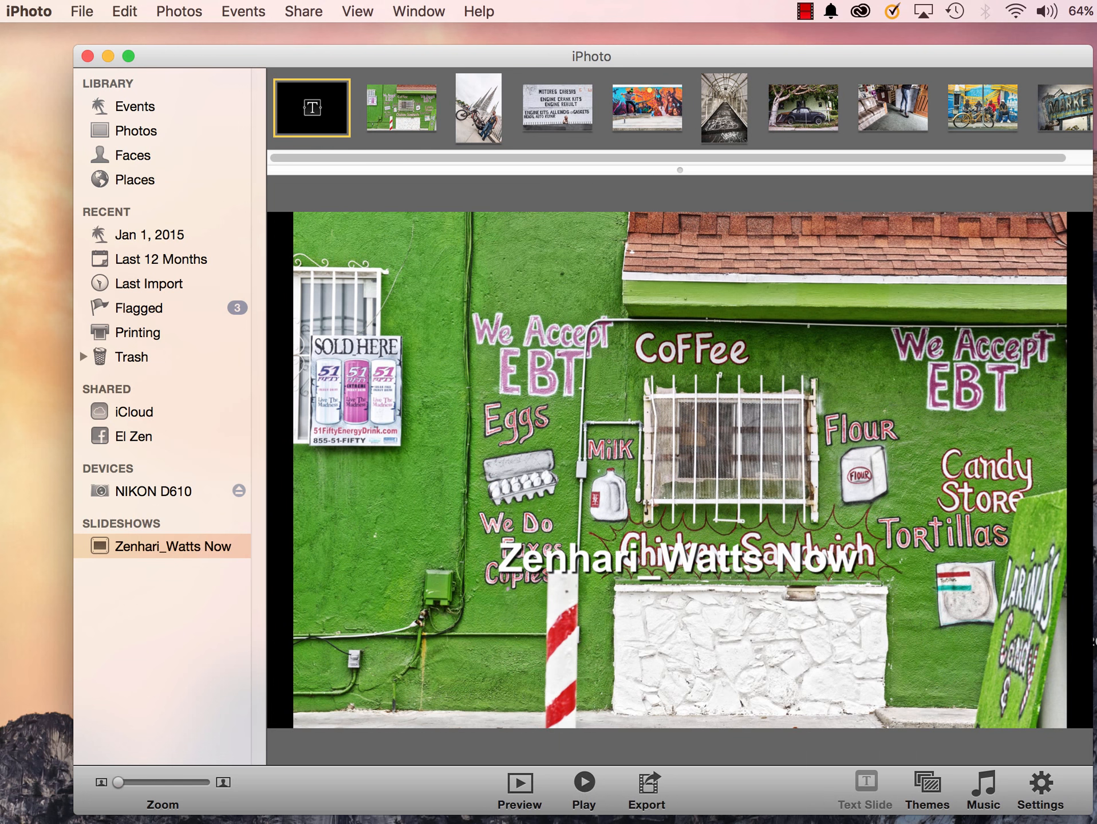
left_click(927, 785)
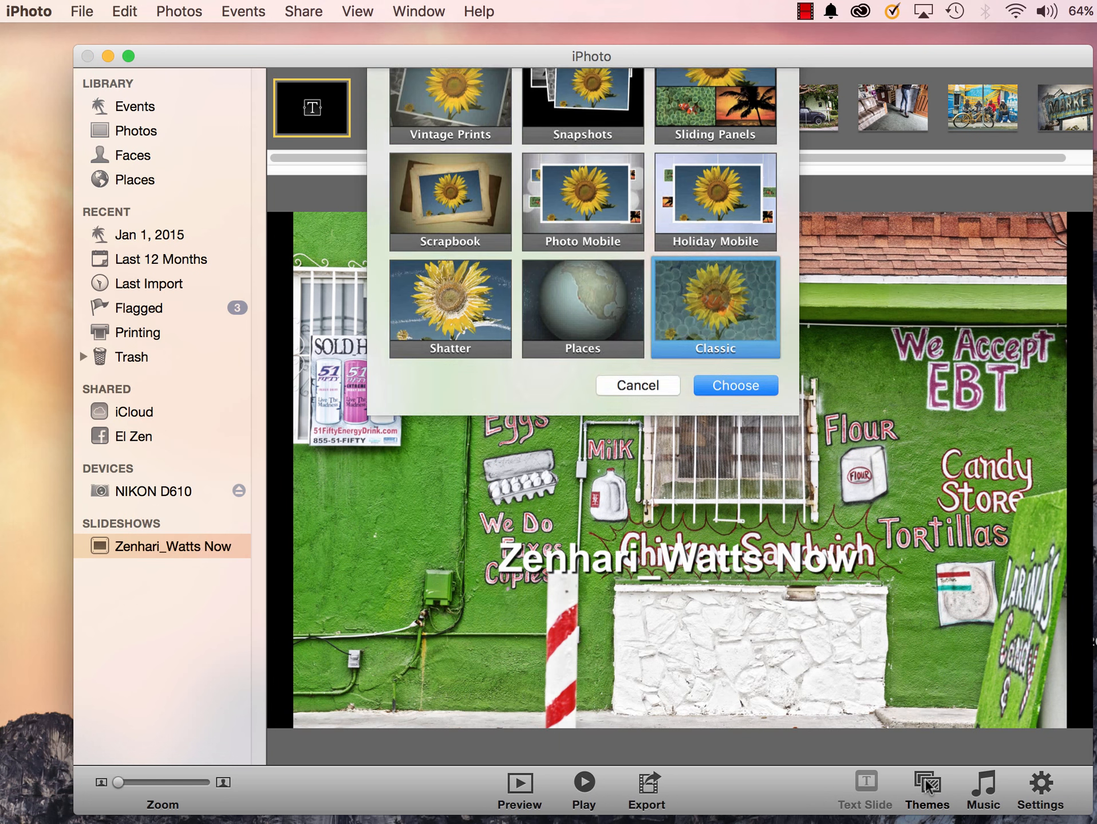
left_click(572, 283)
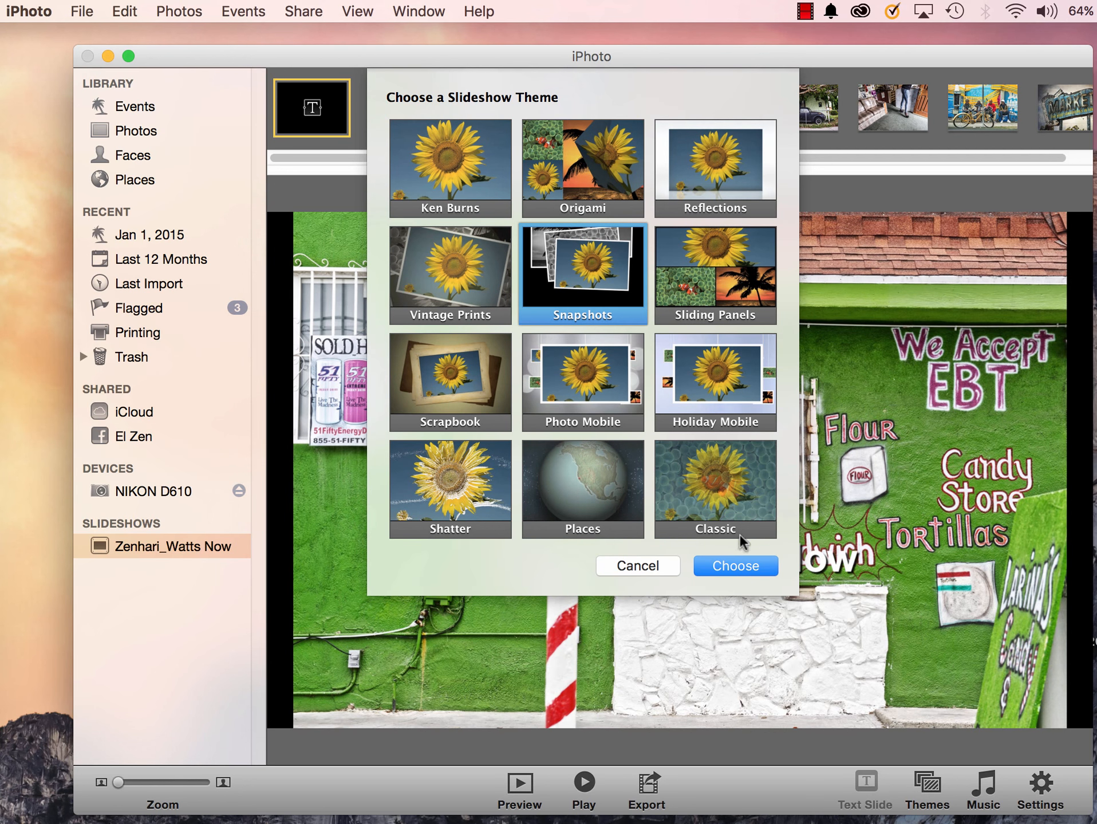
left_click(739, 567)
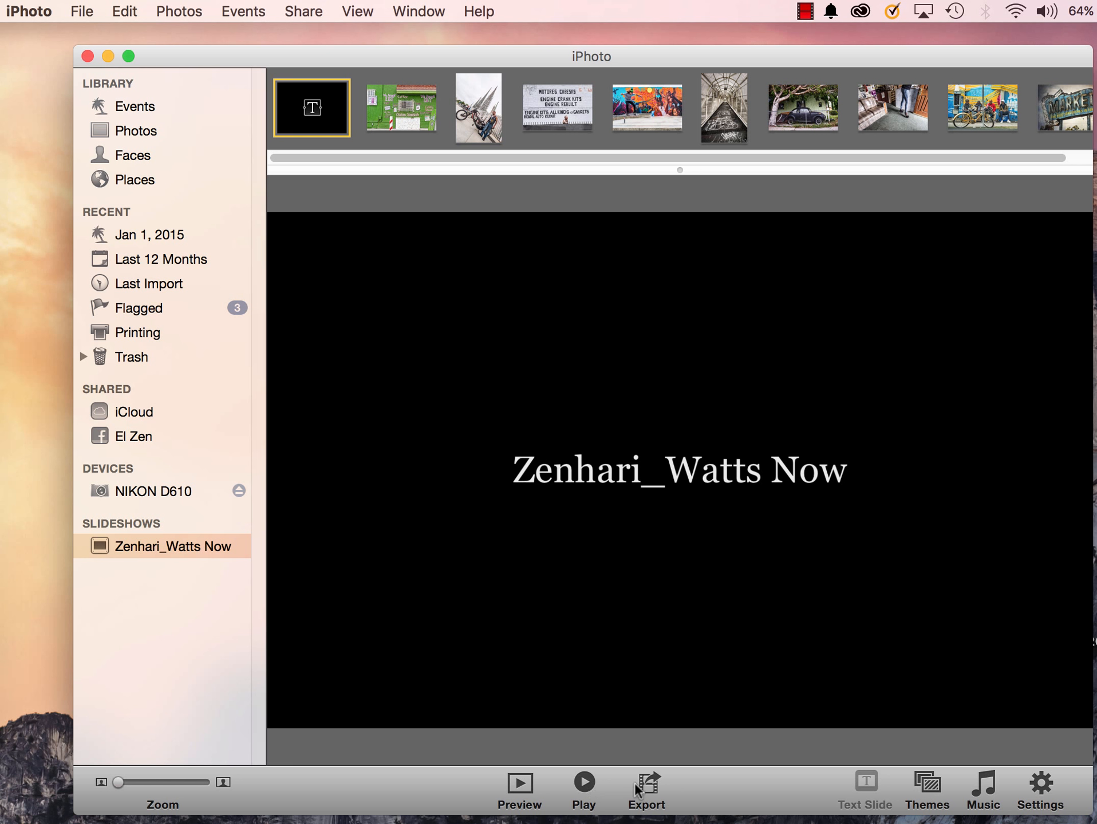
left_click(520, 787)
Step: Set Sanvean by Dead Can Dance from iTunes as the music for the Snapshots slideshow and preview it
left_click(983, 789)
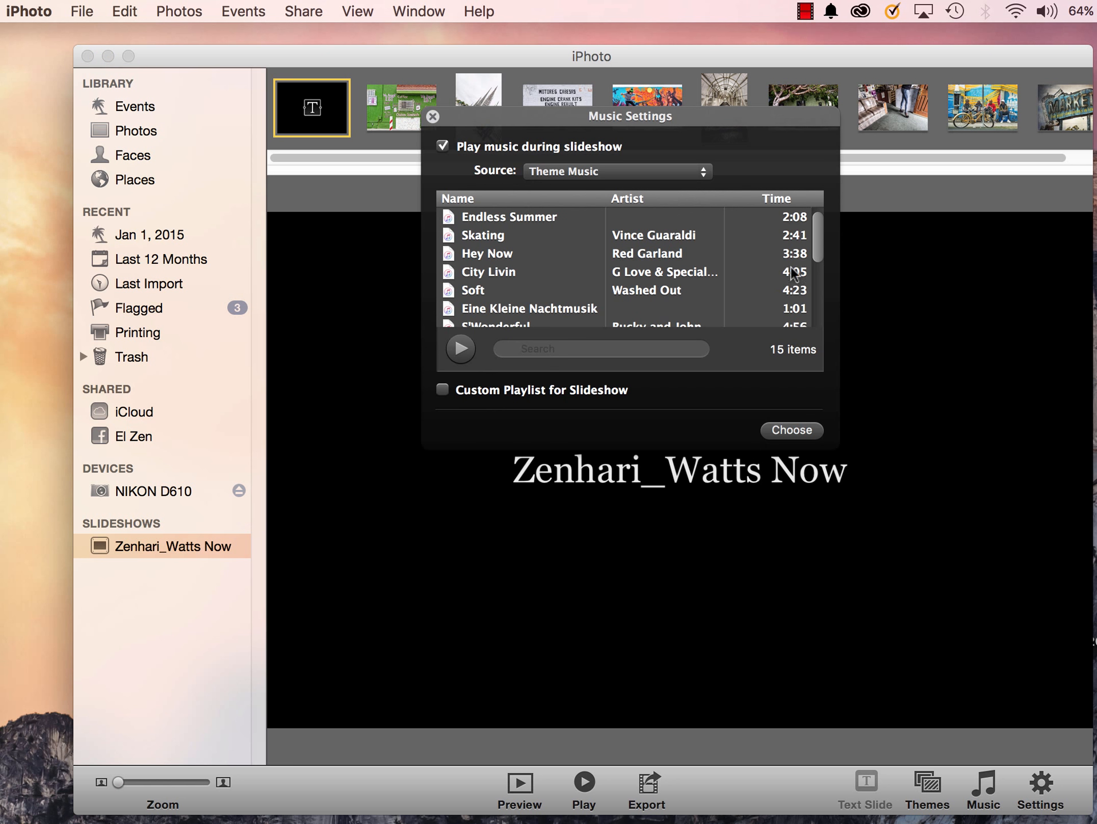
left_click(644, 170)
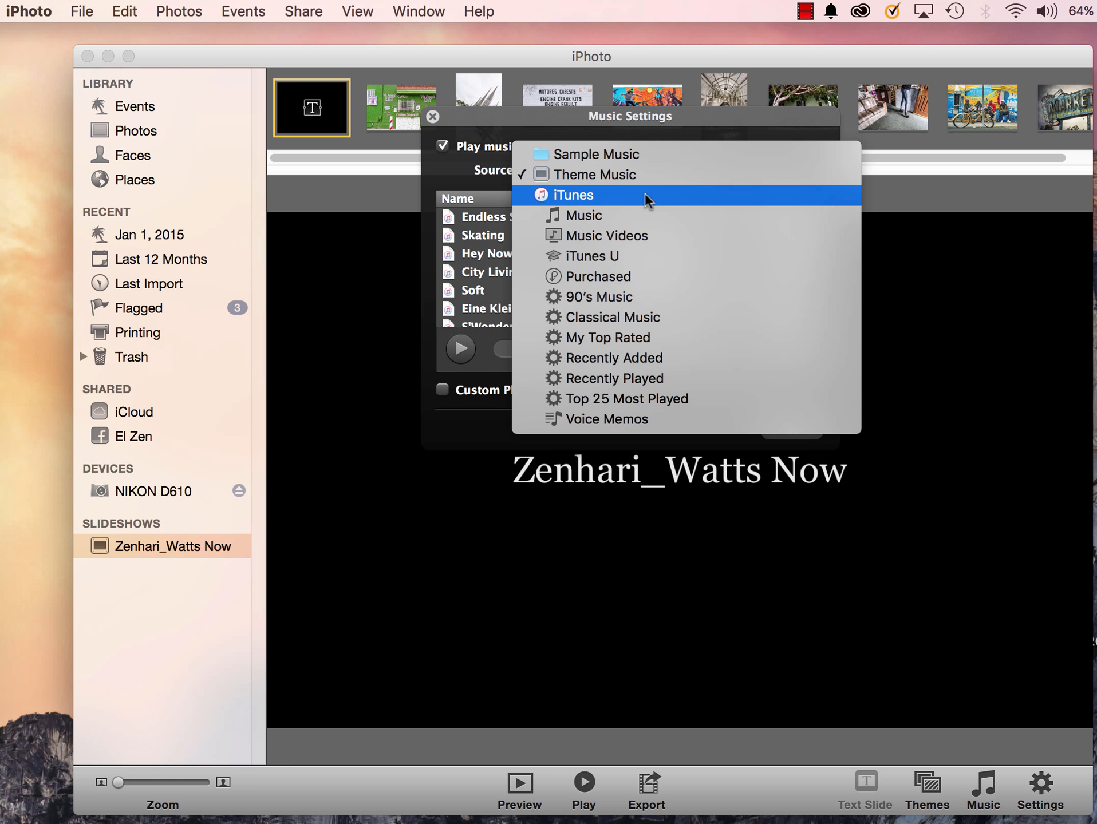
left_click(644, 194)
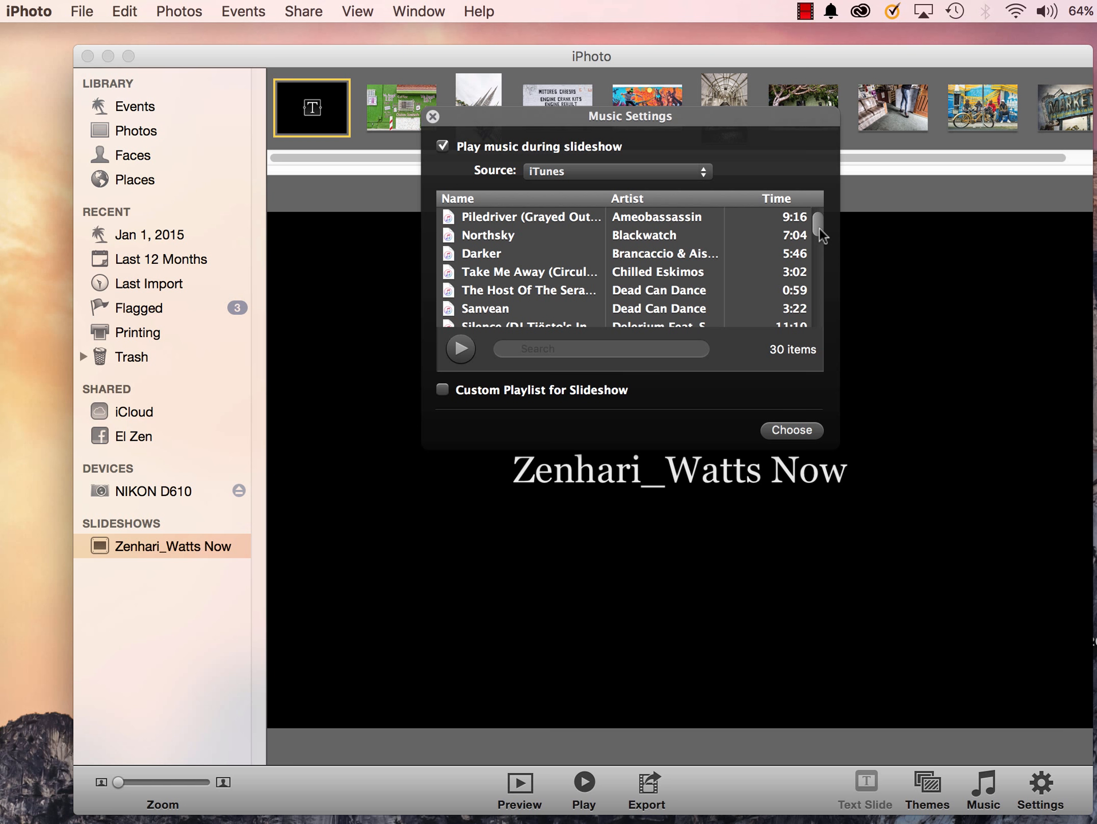
left_click_drag(819, 230, 819, 236)
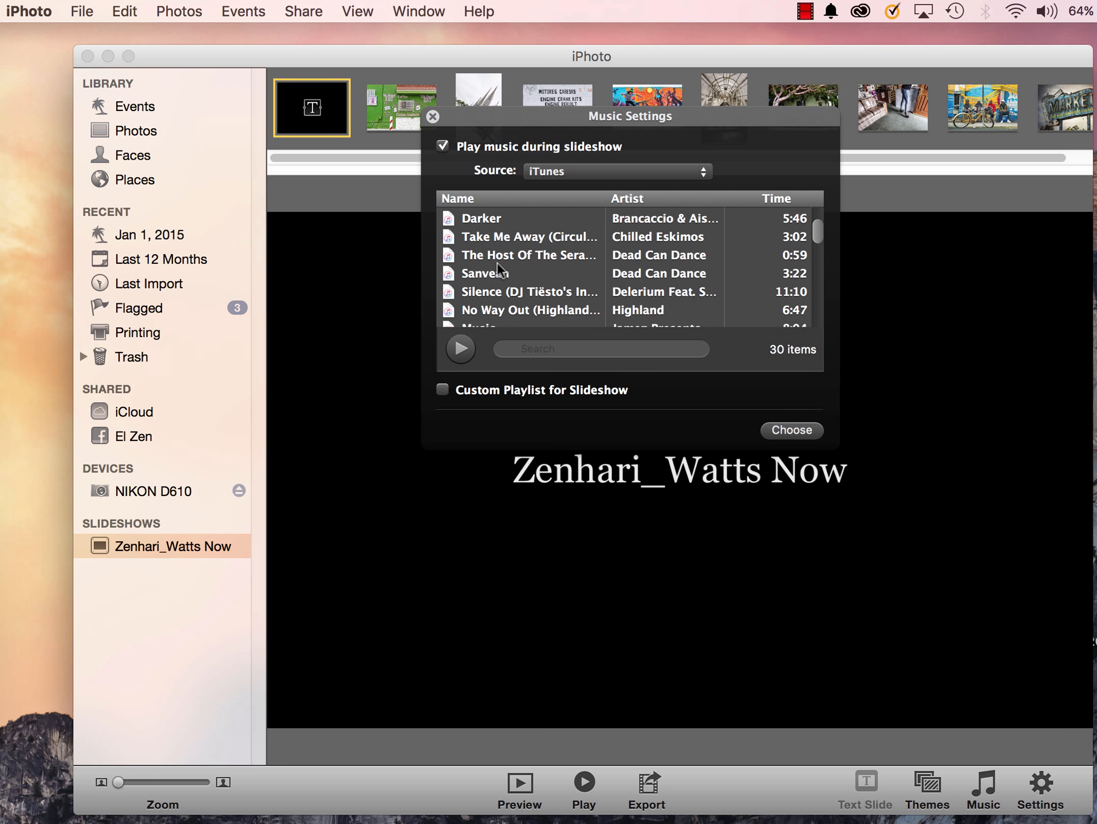
left_click(486, 273)
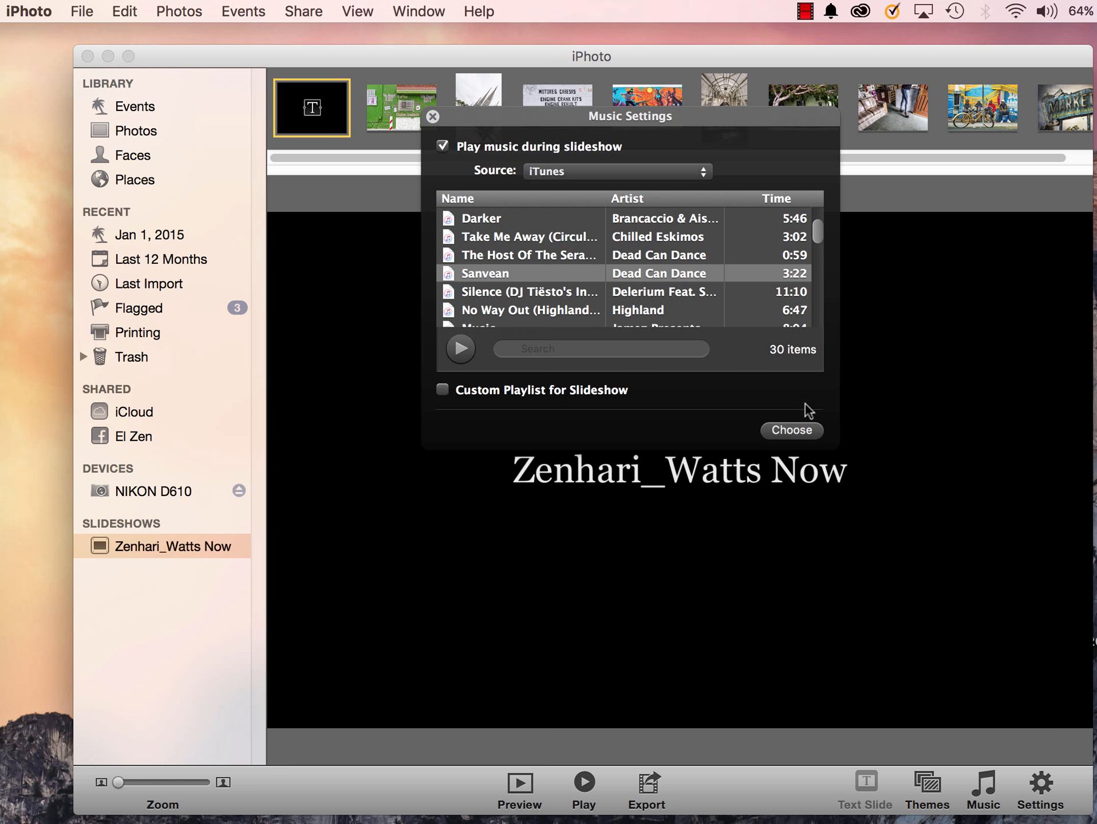
left_click(787, 432)
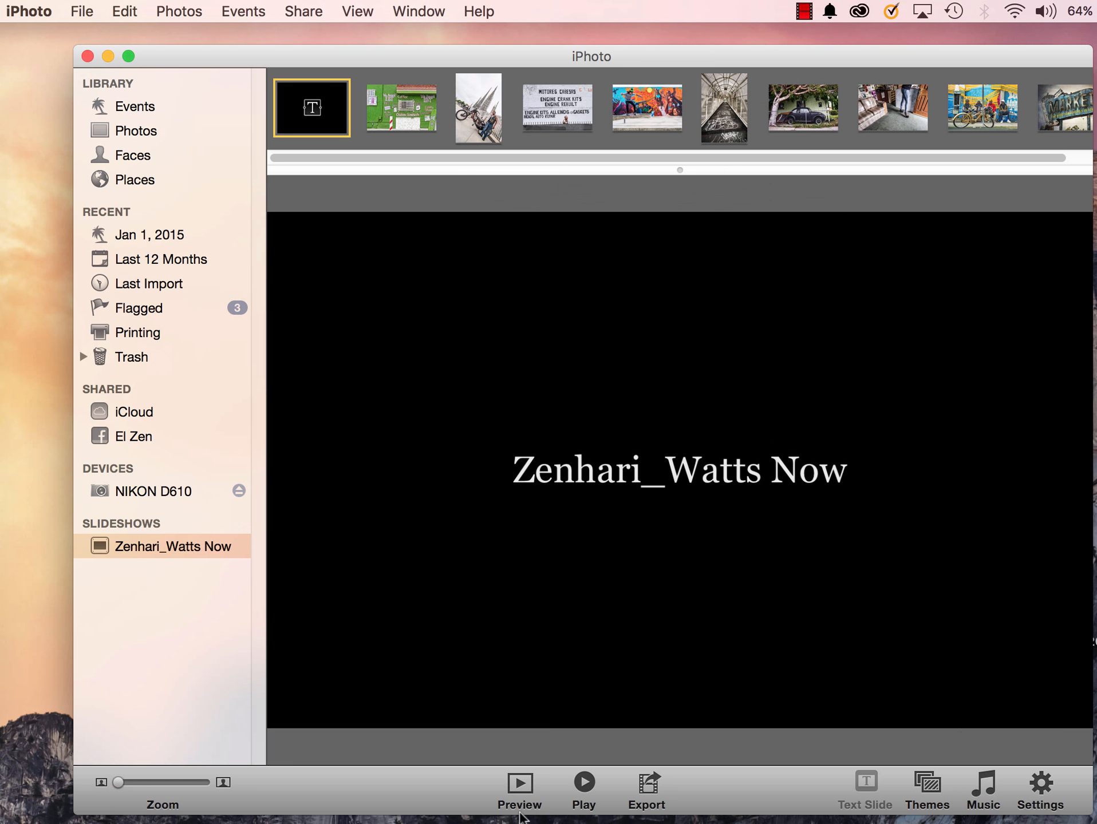
left_click(516, 784)
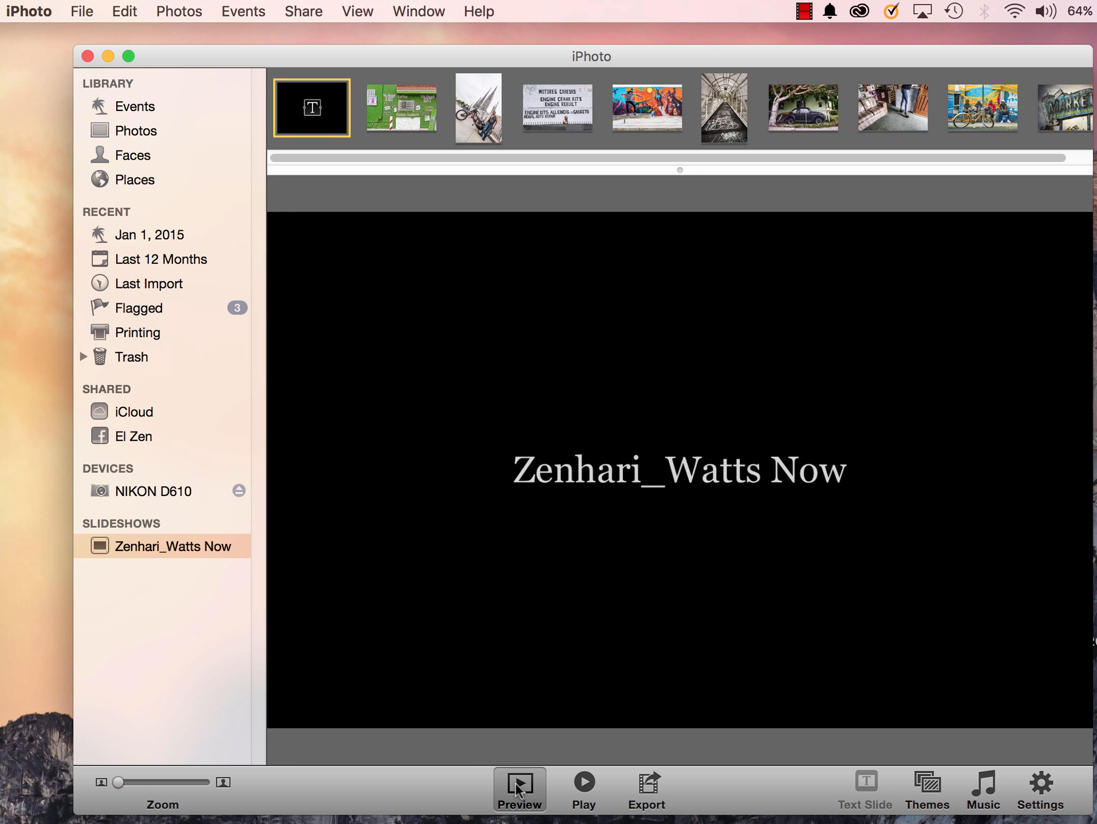